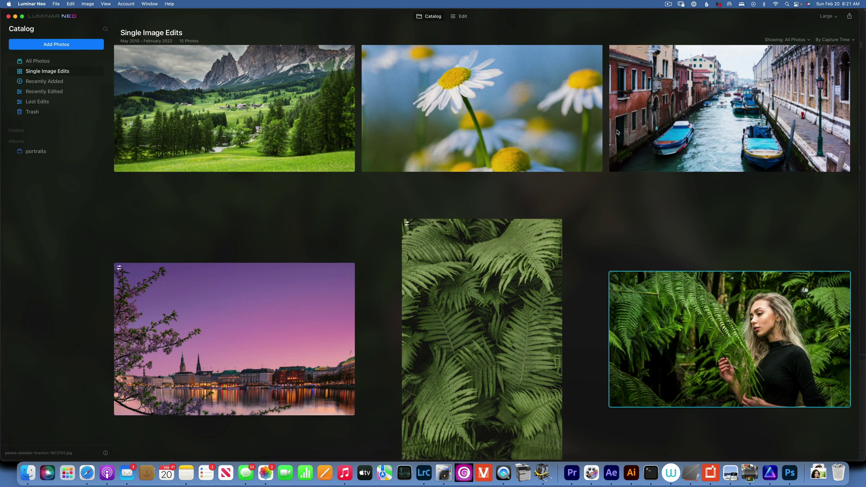
# - Open pexels-anna-rye-8398656.jpg from the Catalog grid in the Edit view
pyautogui.doubleClick(479, 321)
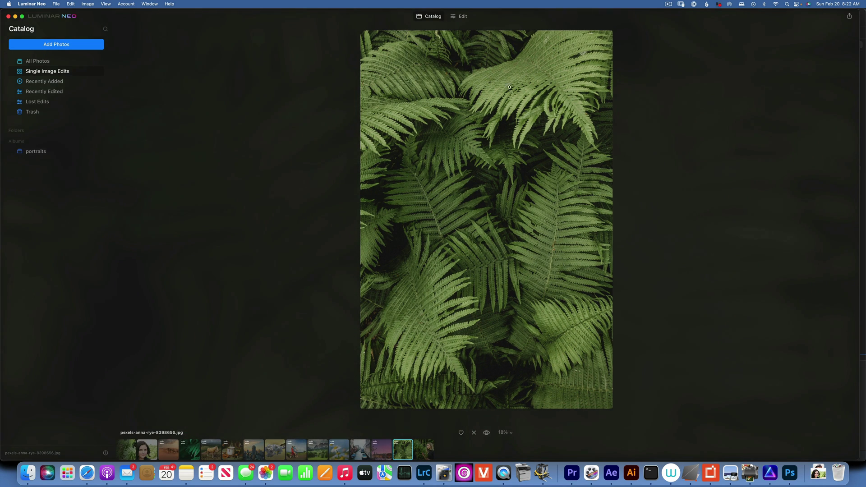
pyautogui.click(463, 17)
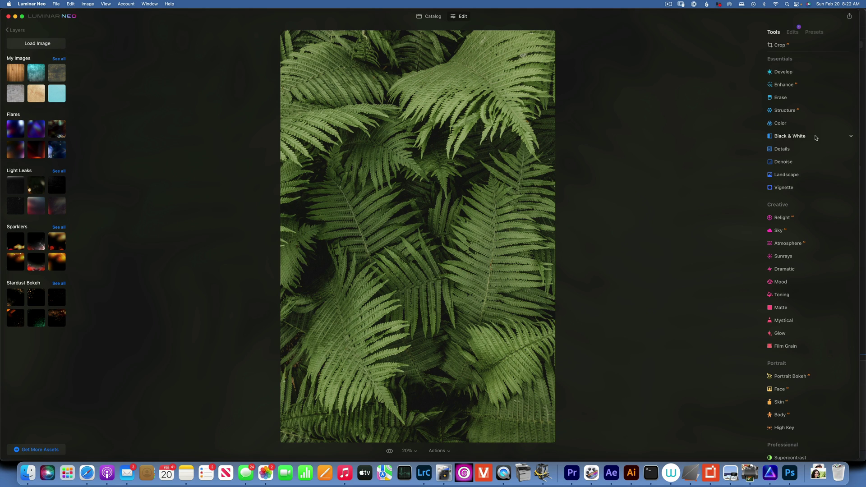
pyautogui.click(784, 73)
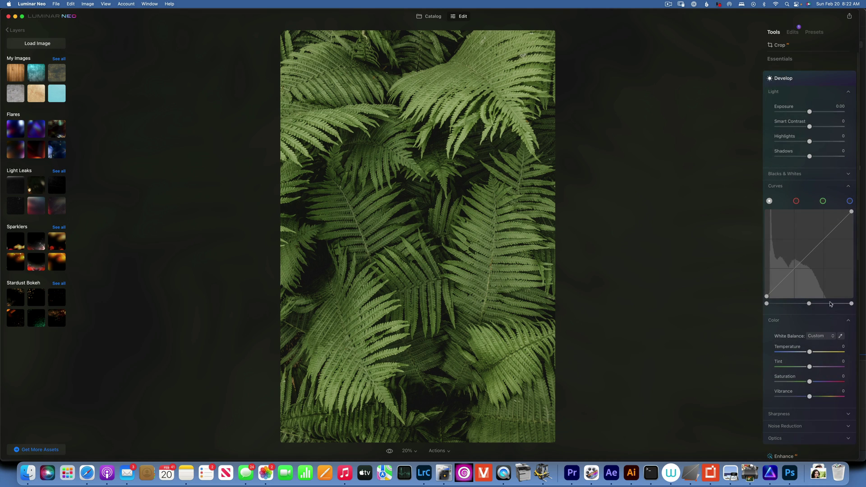
pyautogui.moveTo(810, 353); pyautogui.dragTo(785, 354)
pyautogui.click(786, 352)
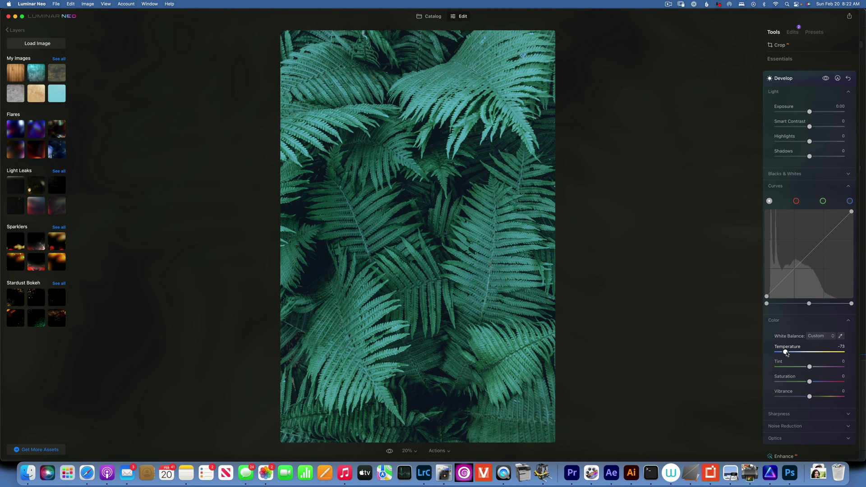
pyautogui.moveTo(787, 352)
pyautogui.mouseDown()
pyautogui.moveTo(798, 353)
pyautogui.moveTo(782, 353)
pyautogui.mouseUp()
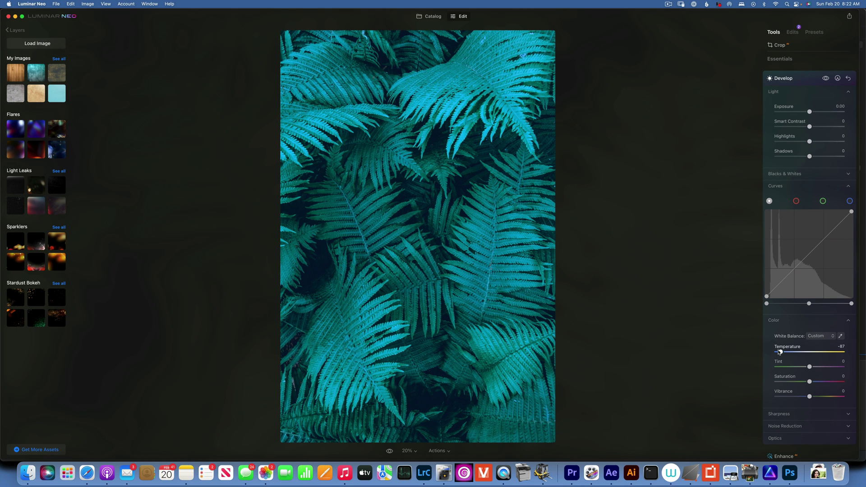
pyautogui.doubleClick(791, 349)
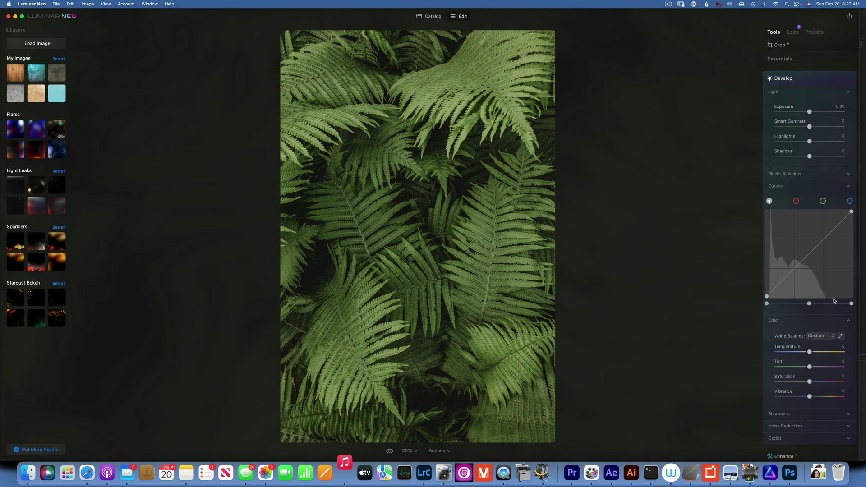
pyautogui.click(780, 79)
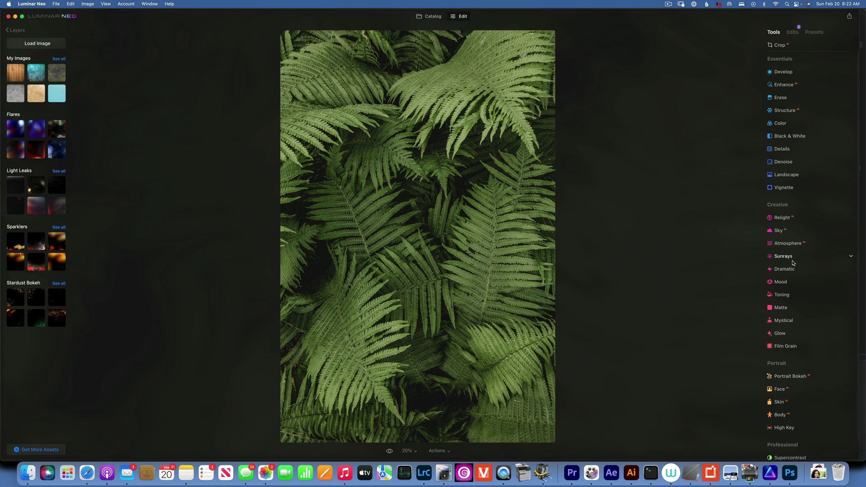
# - In Color > HSL, set the Yellow and Green hues to +100
pyautogui.click(783, 124)
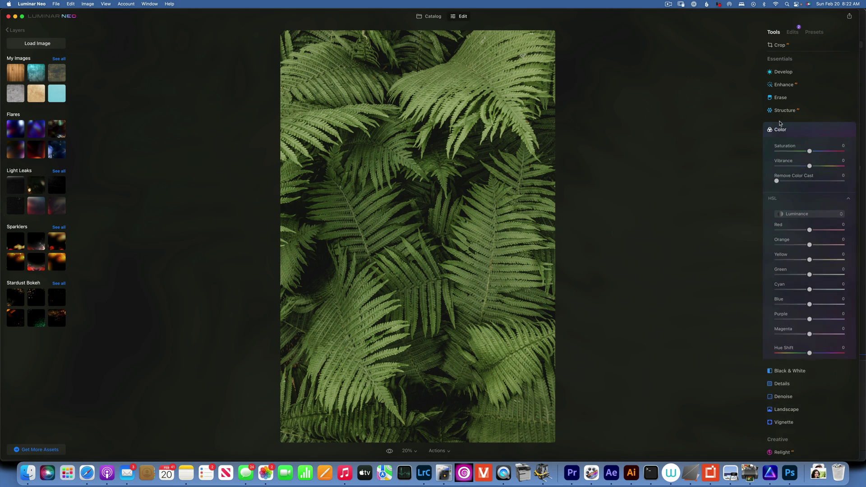
pyautogui.click(811, 215)
pyautogui.click(796, 226)
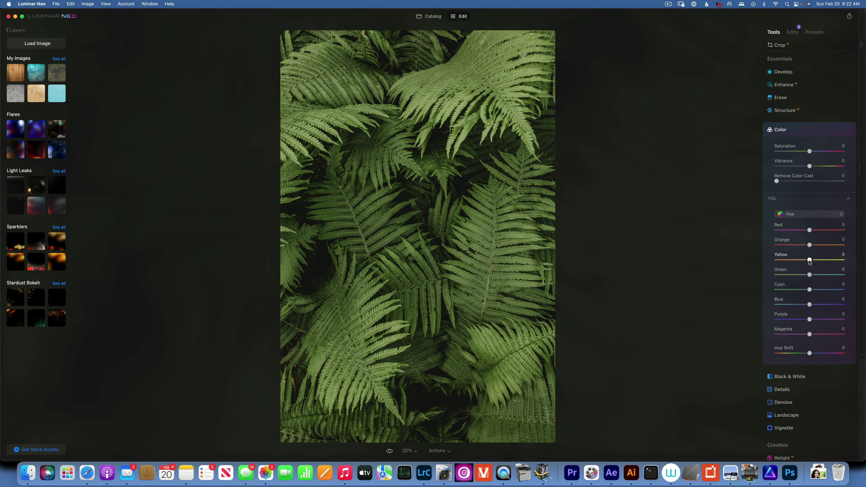
pyautogui.moveTo(810, 261); pyautogui.dragTo(865, 265)
pyautogui.moveTo(810, 274); pyautogui.dragTo(844, 275)
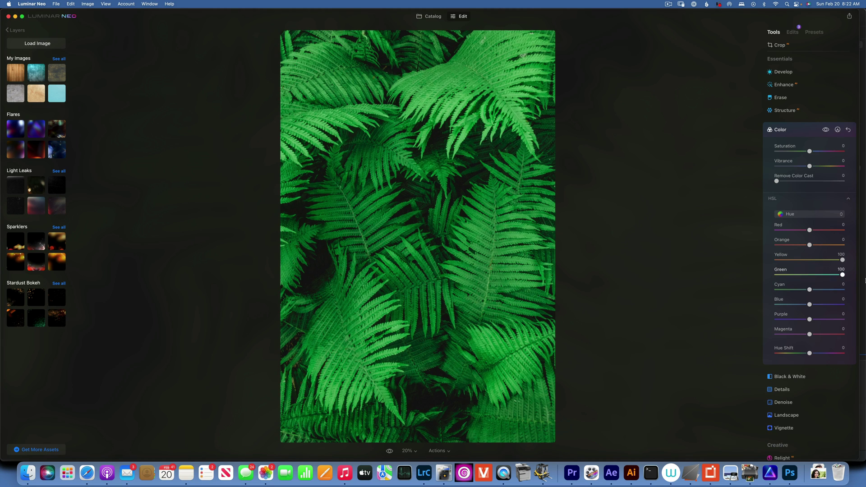
# - Lower the Green saturation to -55 and the Green luminance to -46
pyautogui.click(806, 216)
pyautogui.click(805, 233)
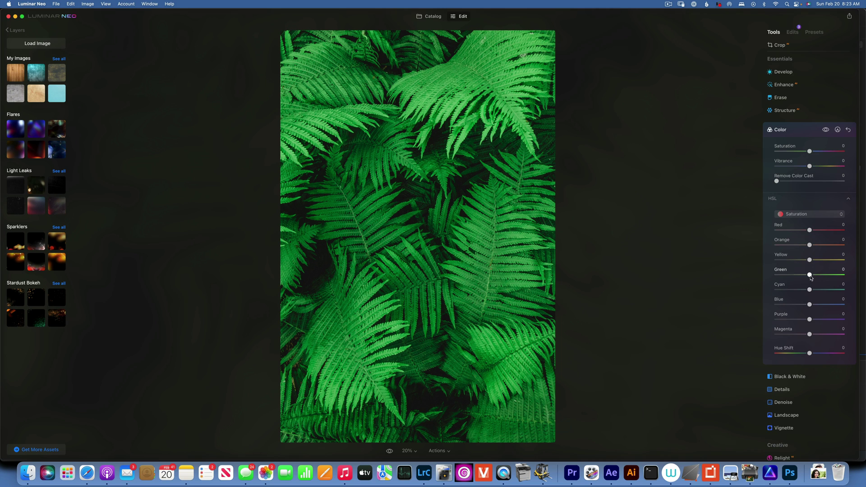
pyautogui.moveTo(809, 275); pyautogui.dragTo(791, 276)
pyautogui.click(806, 215)
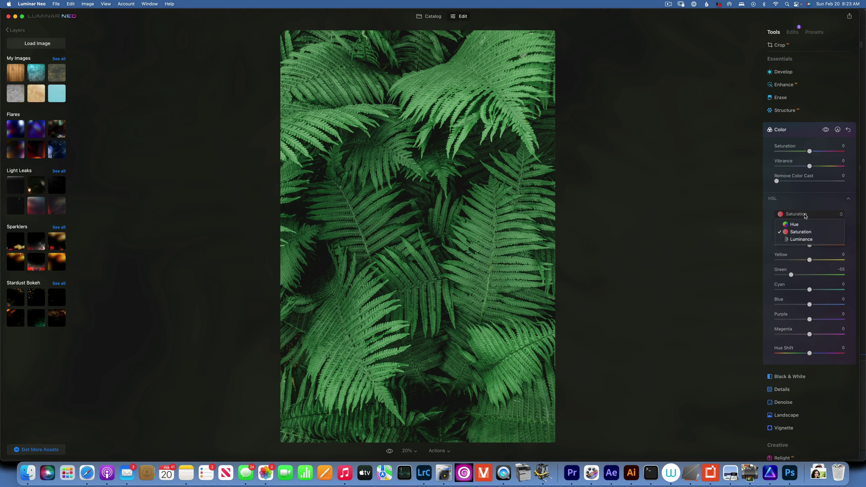
pyautogui.click(802, 240)
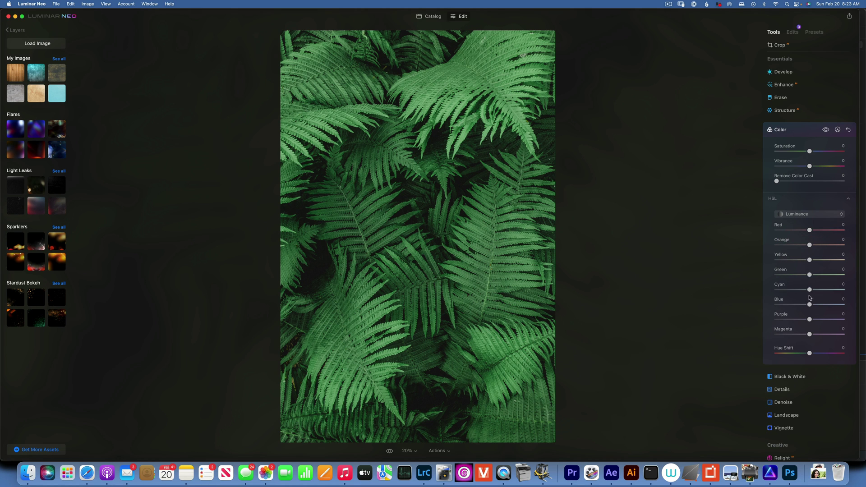
pyautogui.moveTo(810, 275); pyautogui.dragTo(793, 275)
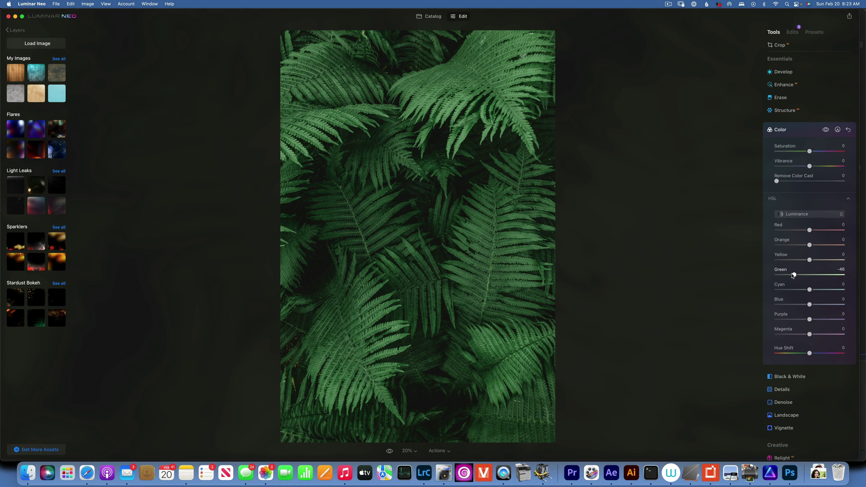
# - Reopen Develop curves and add a nearly neutral point on the blue channel curve
pyautogui.click(790, 73)
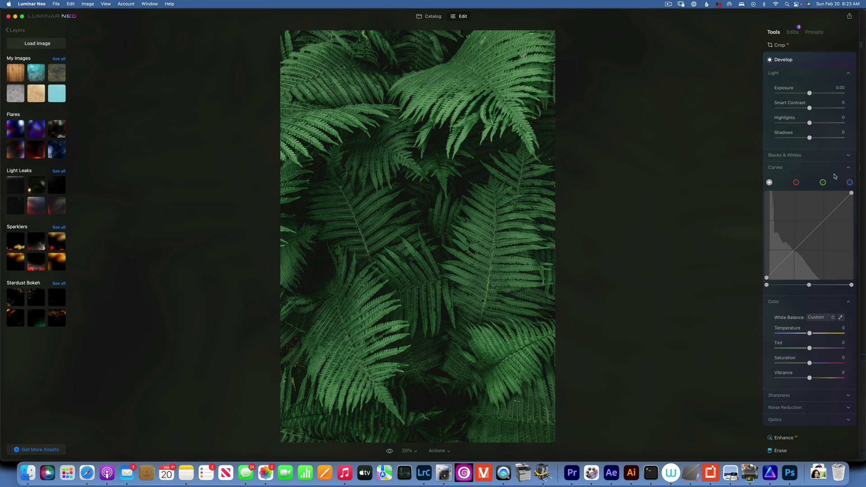
pyautogui.click(850, 182)
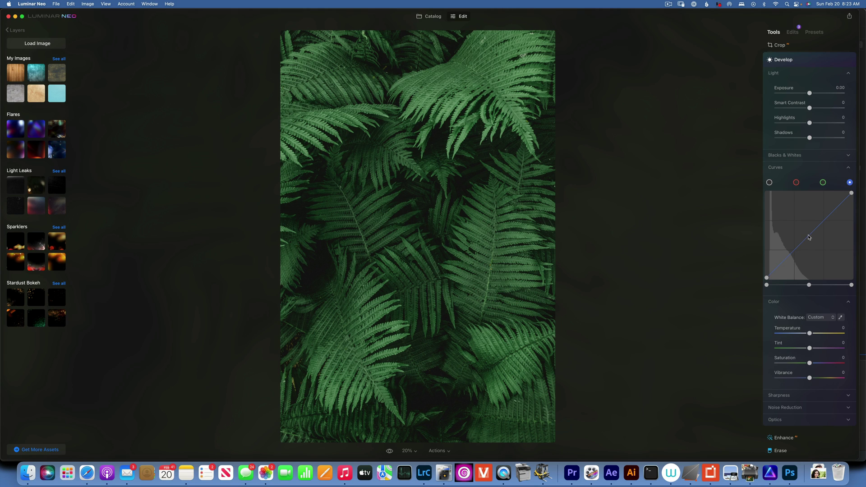
pyautogui.click(807, 234)
pyautogui.moveTo(807, 235)
pyautogui.mouseDown()
pyautogui.moveTo(821, 217)
pyautogui.moveTo(807, 237)
pyautogui.mouseUp()
# - On the RGB curve, lower the white point, raise the black point, add midtone and shadow points
pyautogui.click(769, 182)
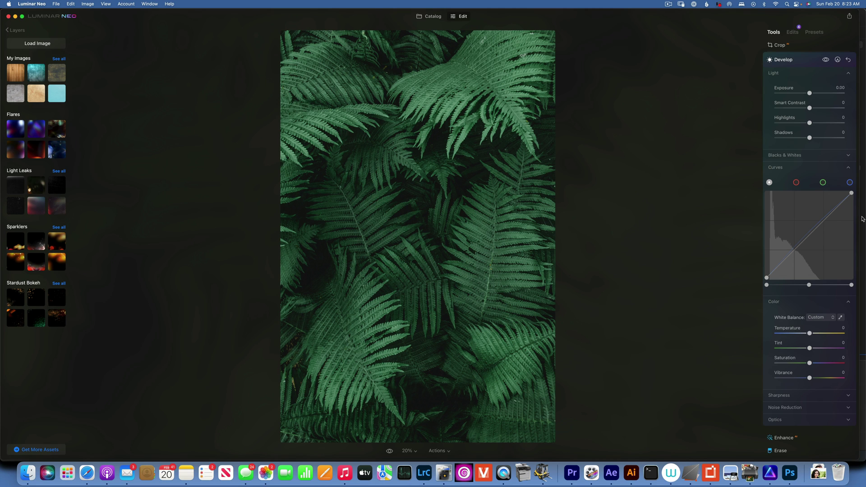
pyautogui.moveTo(852, 194); pyautogui.dragTo(852, 197)
pyautogui.moveTo(766, 277); pyautogui.dragTo(765, 276)
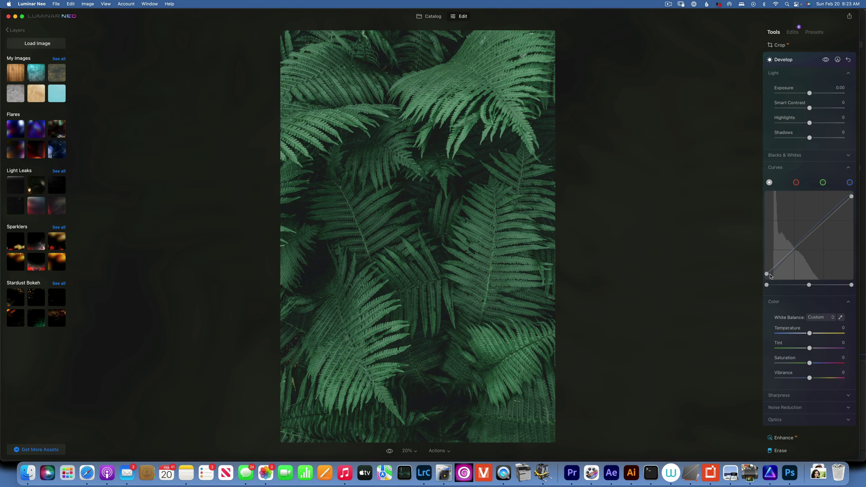
pyautogui.moveTo(811, 235); pyautogui.dragTo(811, 235)
pyautogui.moveTo(775, 270); pyautogui.dragTo(778, 273)
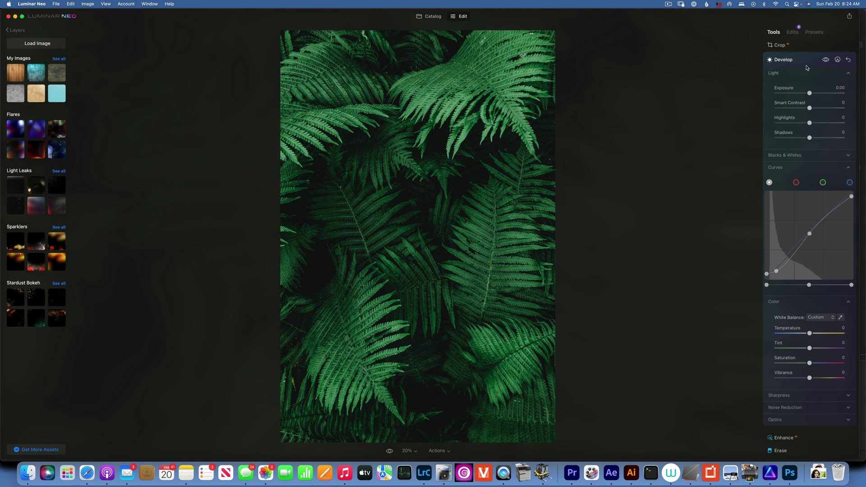
# - Switch Color HSL to Saturation mode and drag Green to -45
pyautogui.click(786, 60)
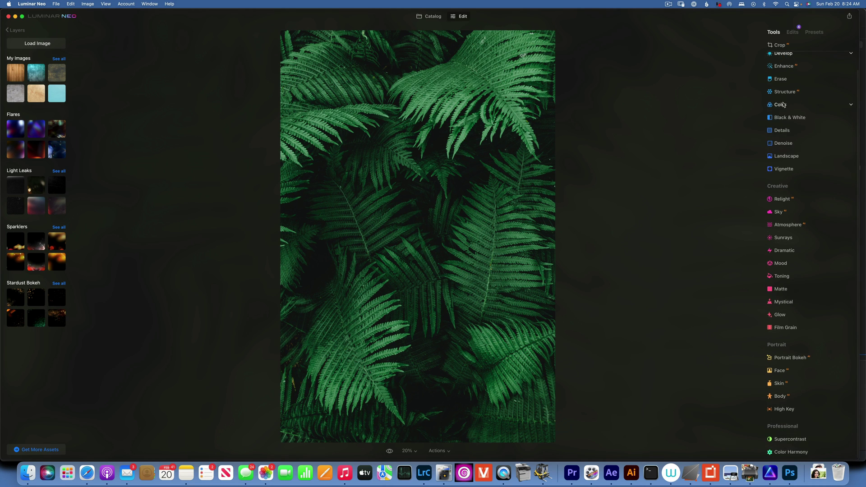
pyautogui.click(781, 105)
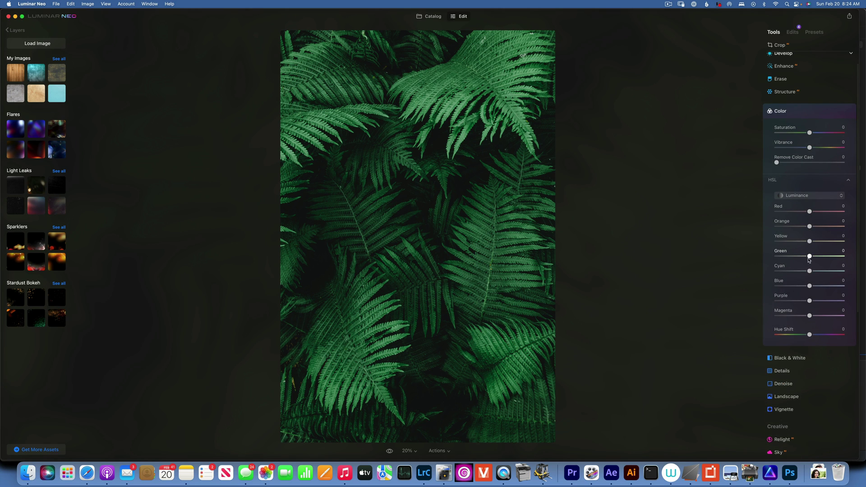
pyautogui.click(807, 197)
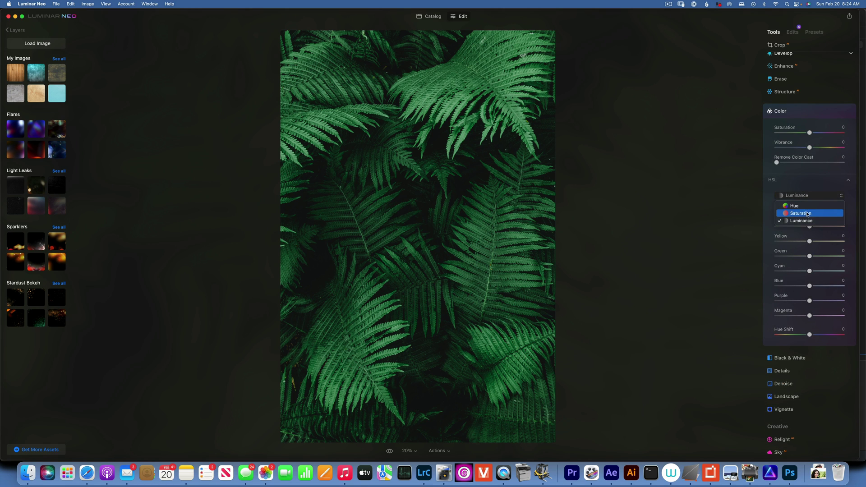
pyautogui.press('Return')
pyautogui.moveTo(810, 256); pyautogui.dragTo(794, 258)
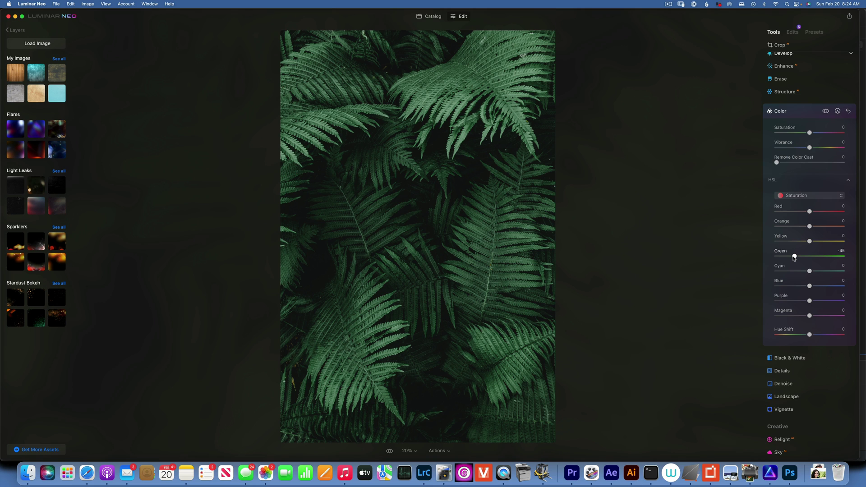
# - In Color Harmony, set Split Color Warmth to Warm -18 and Cool -29
pyautogui.click(794, 111)
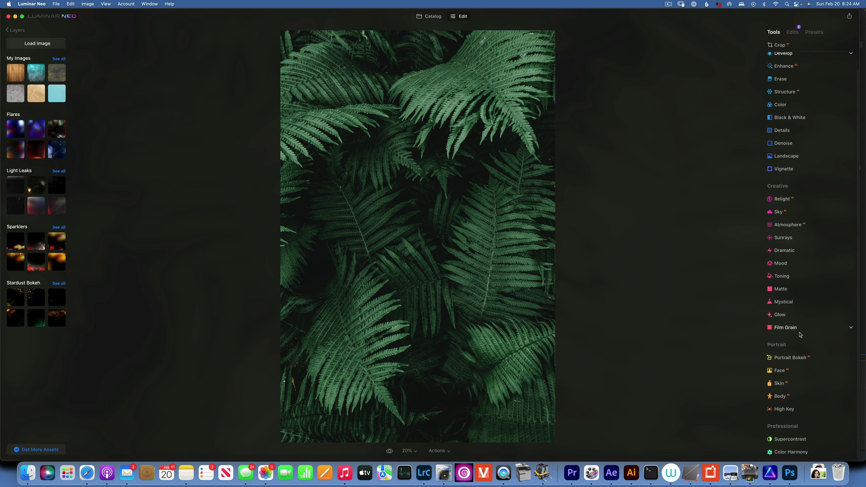
pyautogui.click(792, 451)
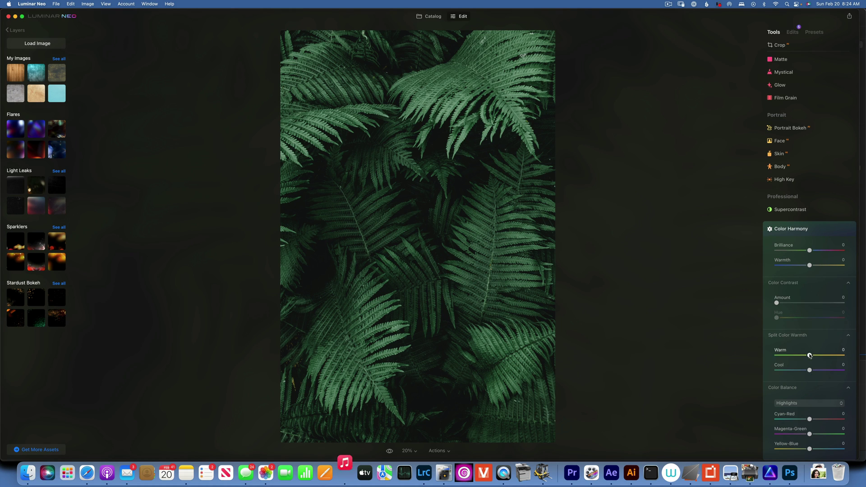
pyautogui.moveTo(811, 356); pyautogui.dragTo(805, 358)
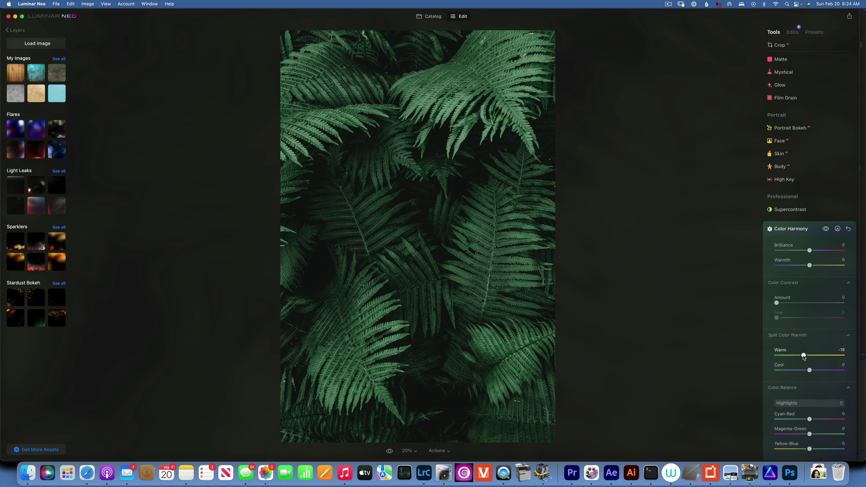
pyautogui.moveTo(810, 370); pyautogui.dragTo(795, 373)
# - In the Mood tool, preview the Bakersfield, 1990 and Tritone LUTs
pyautogui.click(795, 232)
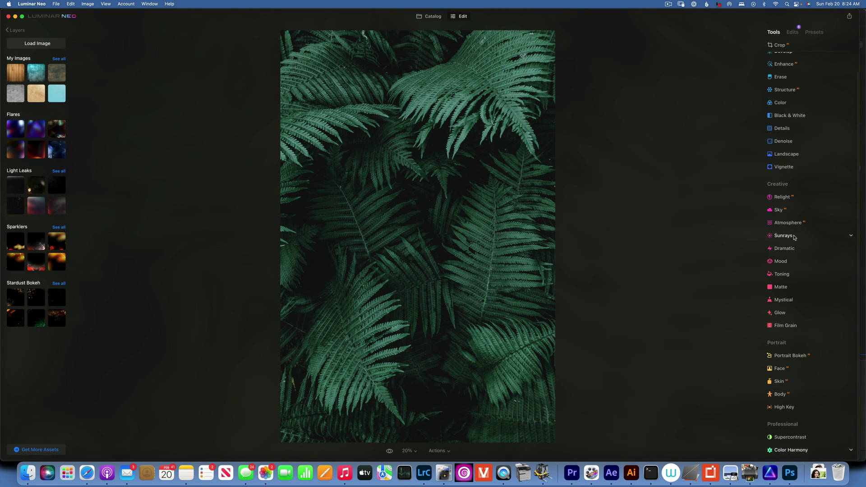
pyautogui.click(791, 263)
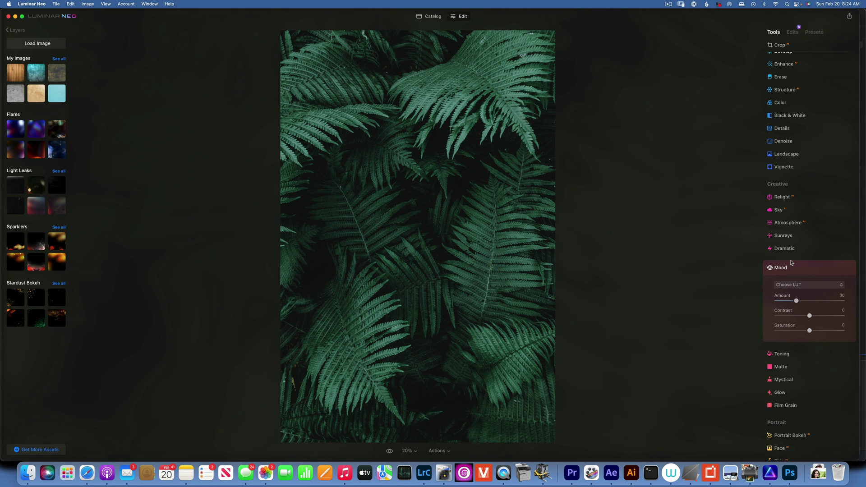
pyautogui.click(808, 286)
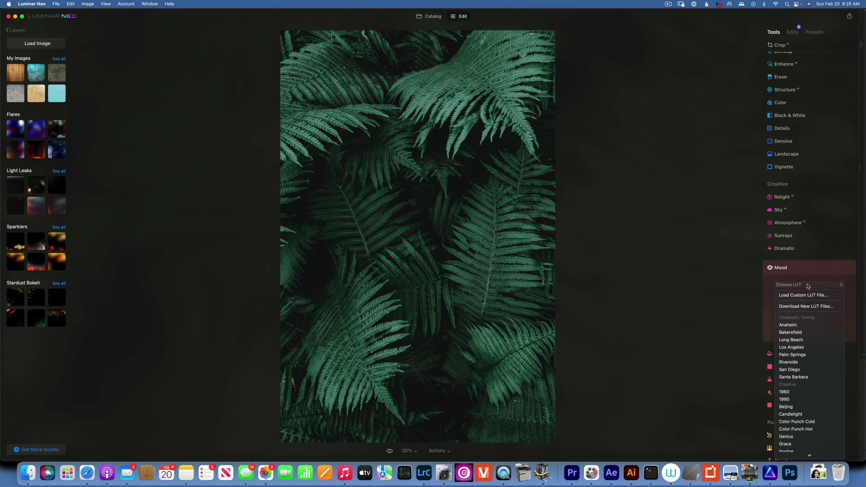
pyautogui.click(803, 332)
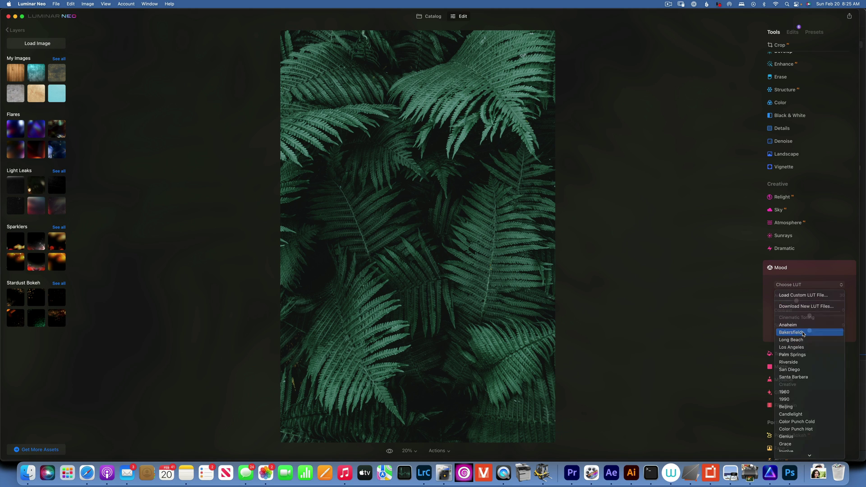
pyautogui.click(802, 286)
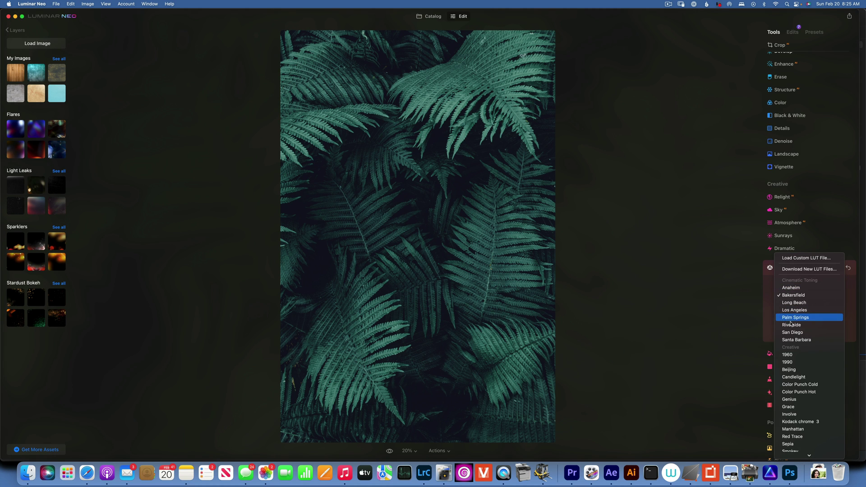
pyautogui.click(798, 362)
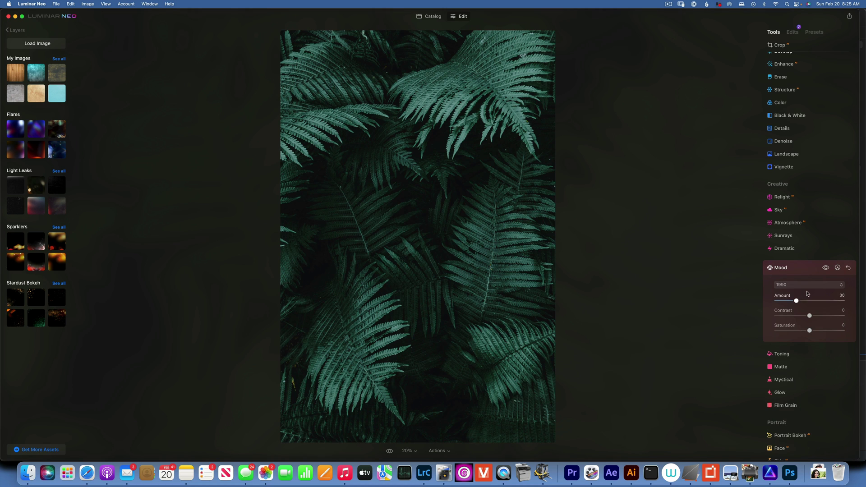
pyautogui.click(809, 289)
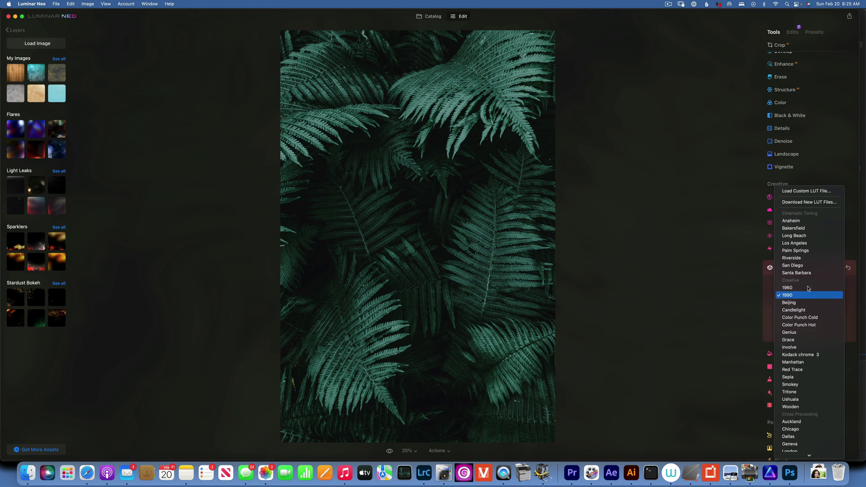
pyautogui.scroll(-2, 803, 356)
pyautogui.click(799, 379)
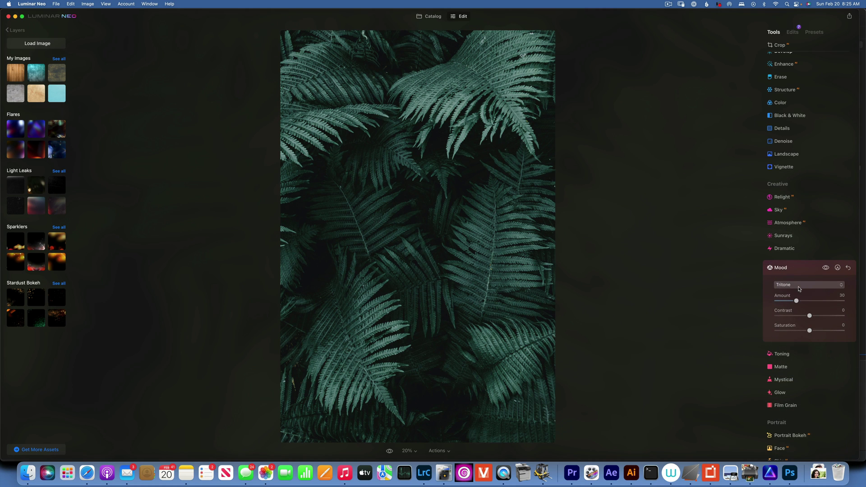
# - Preview the Geneva, Seattle, Gloria and Venus LUTs, then apply Seattle at Amount 30
pyautogui.click(799, 286)
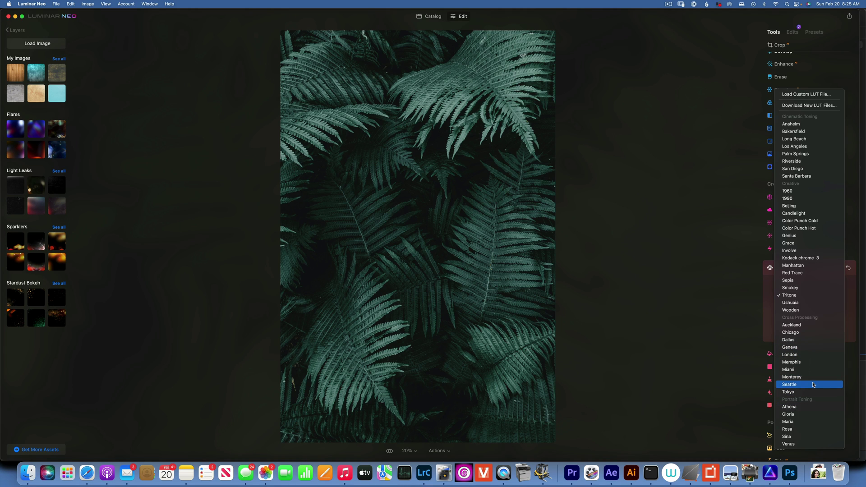
pyautogui.click(802, 351)
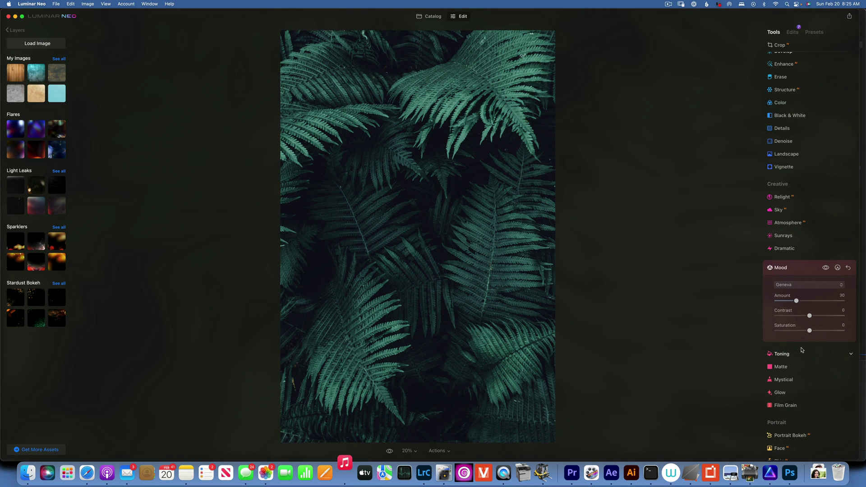
pyautogui.click(797, 286)
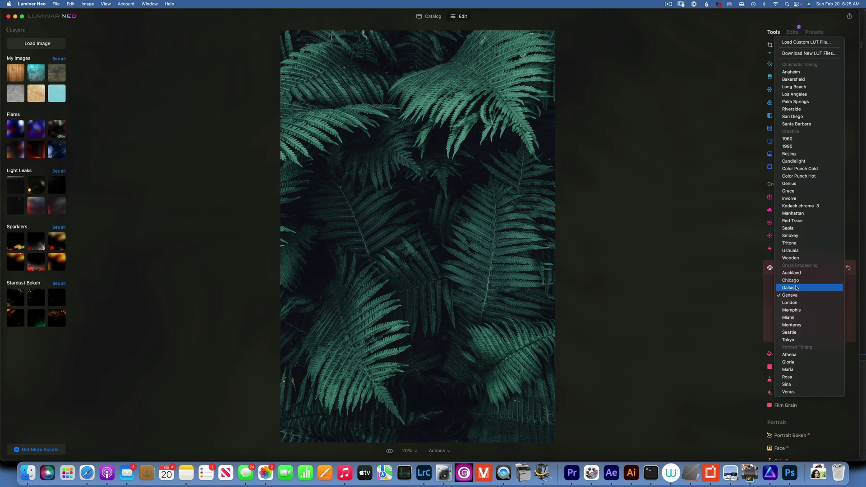
pyautogui.click(801, 333)
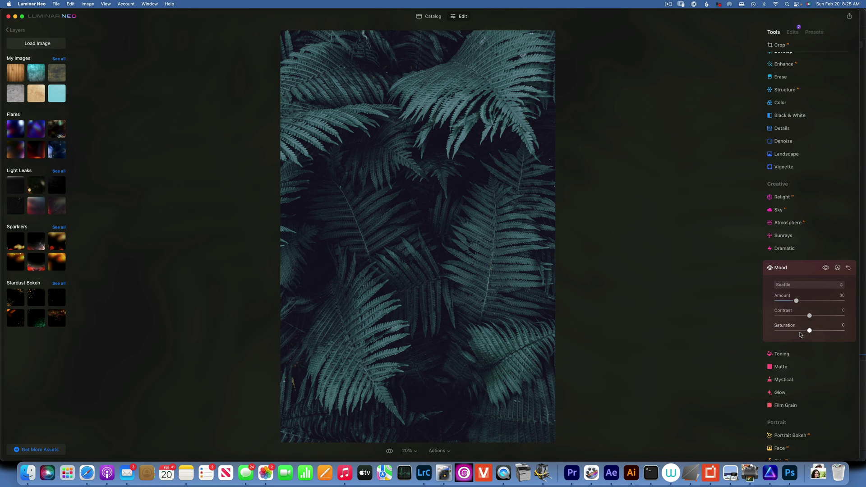
pyautogui.click(801, 285)
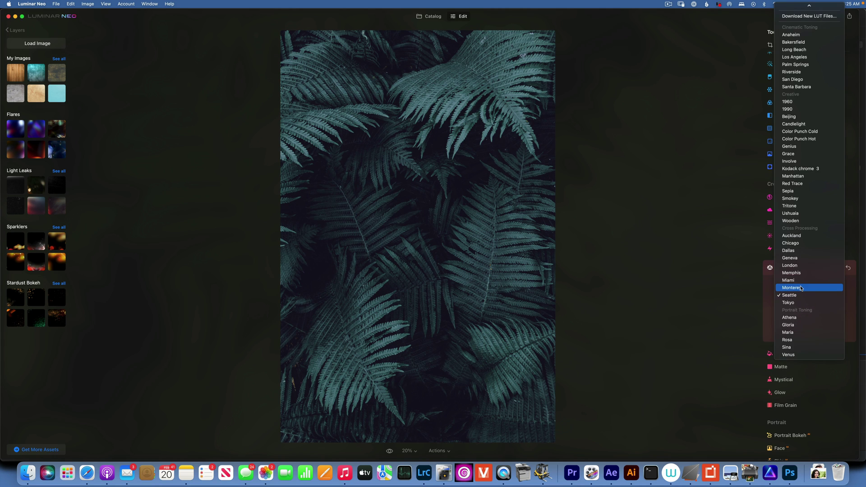
pyautogui.click(798, 326)
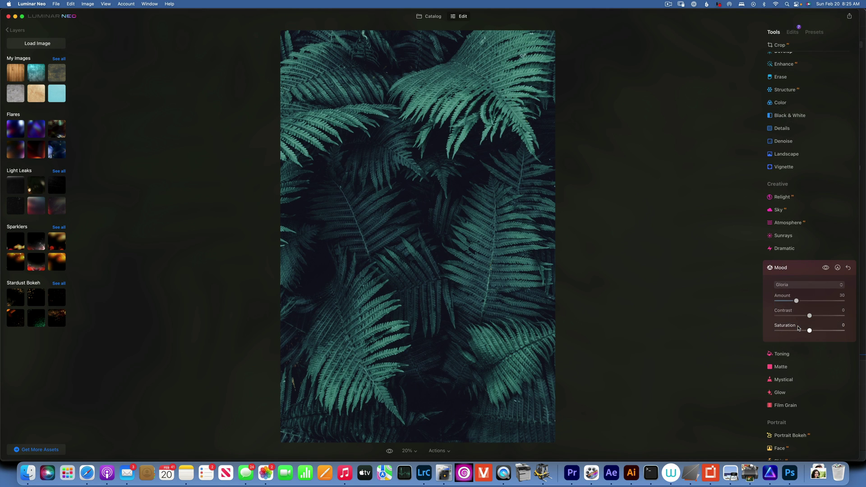
pyautogui.click(804, 286)
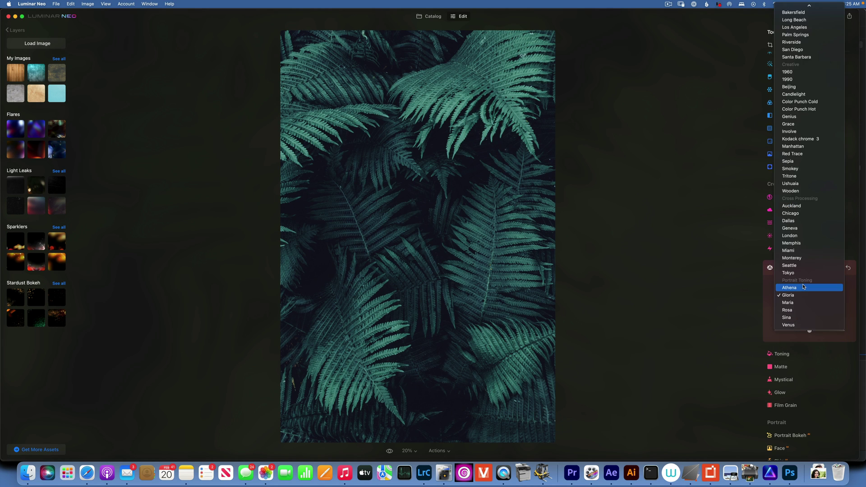
pyautogui.click(796, 325)
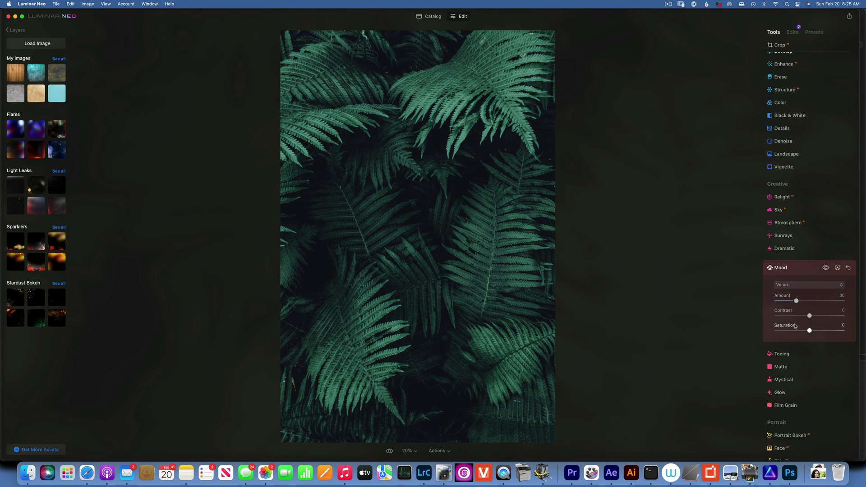
pyautogui.click(802, 286)
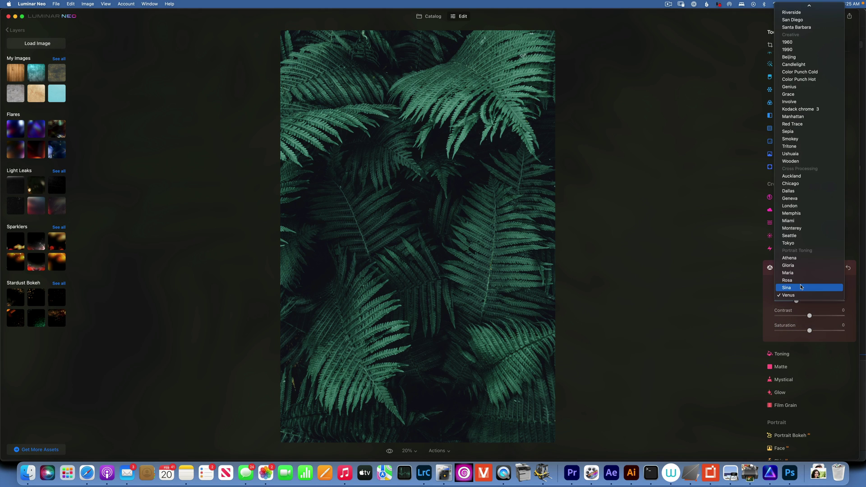
pyautogui.click(800, 239)
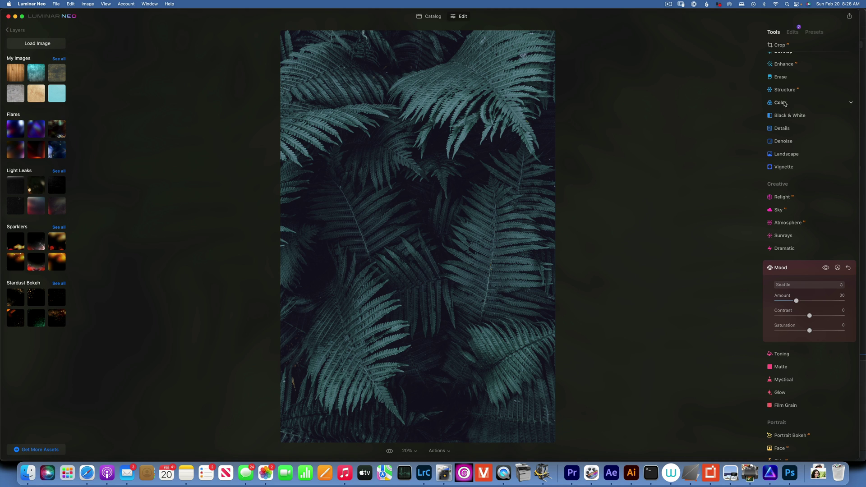
# - In Develop curves, add points that brighten the highlights and darken the shadows
pyautogui.scroll(1, 789, 72)
pyautogui.click(789, 76)
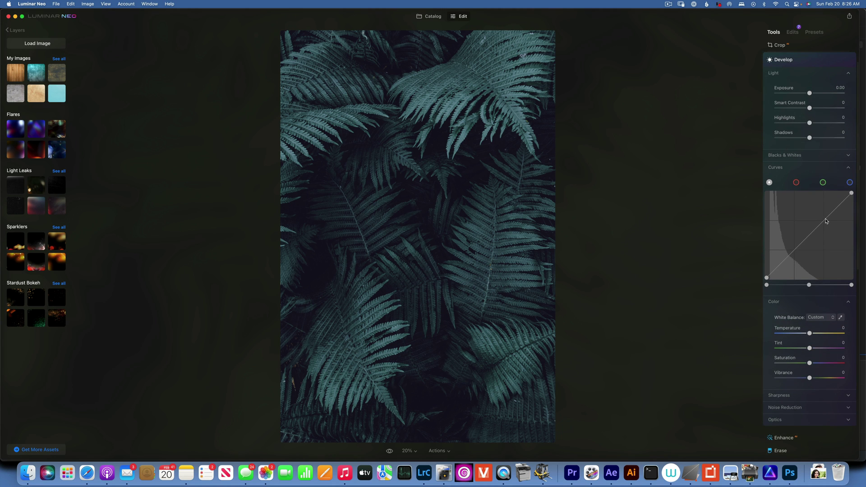
pyautogui.moveTo(824, 221); pyautogui.dragTo(827, 213)
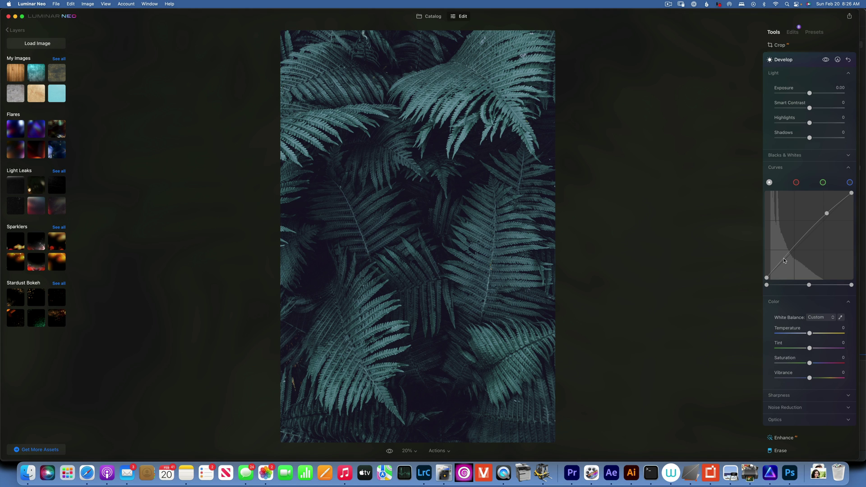
pyautogui.moveTo(827, 214); pyautogui.dragTo(827, 214)
pyautogui.moveTo(786, 257); pyautogui.dragTo(790, 260)
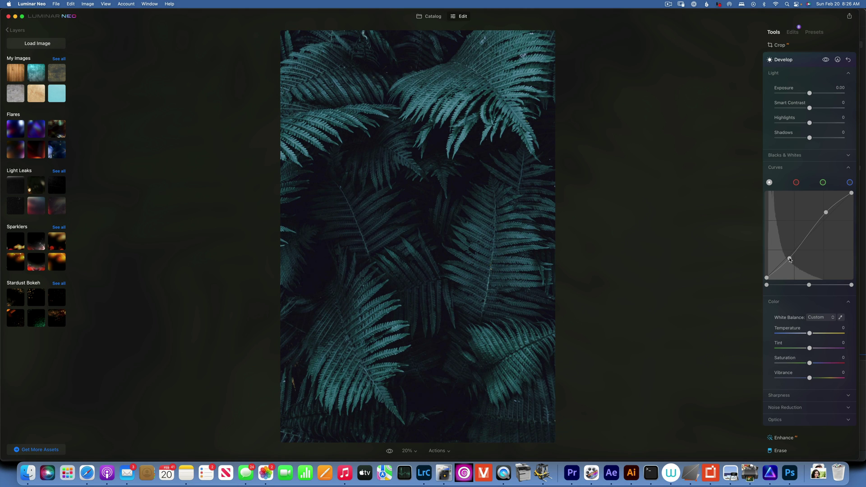
# - Raise the green channel curve around its midpoint to make the leaves greener
pyautogui.click(823, 182)
pyautogui.moveTo(809, 239); pyautogui.dragTo(807, 236)
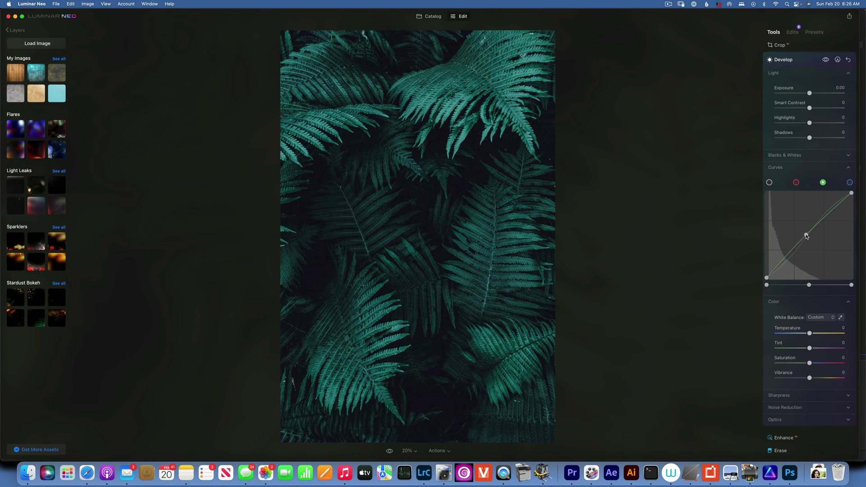
pyautogui.moveTo(806, 235); pyautogui.dragTo(806, 234)
pyautogui.moveTo(806, 239)
pyautogui.mouseDown()
pyautogui.moveTo(808, 270)
pyautogui.moveTo(804, 223)
pyautogui.moveTo(810, 266)
pyautogui.moveTo(804, 228)
pyautogui.moveTo(810, 259)
pyautogui.moveTo(806, 236)
pyautogui.mouseUp()
# - In the Catalog, open the edited fern photo and toggle its favourite mark on and off
pyautogui.click(431, 17)
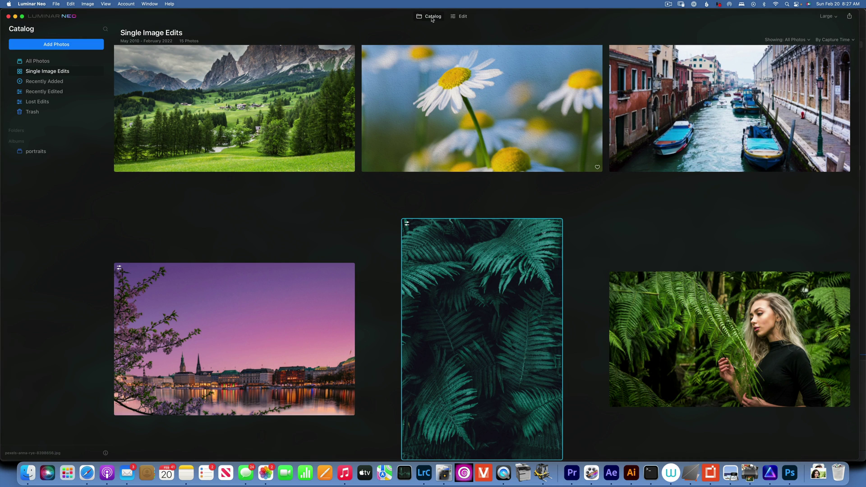
pyautogui.click(746, 335)
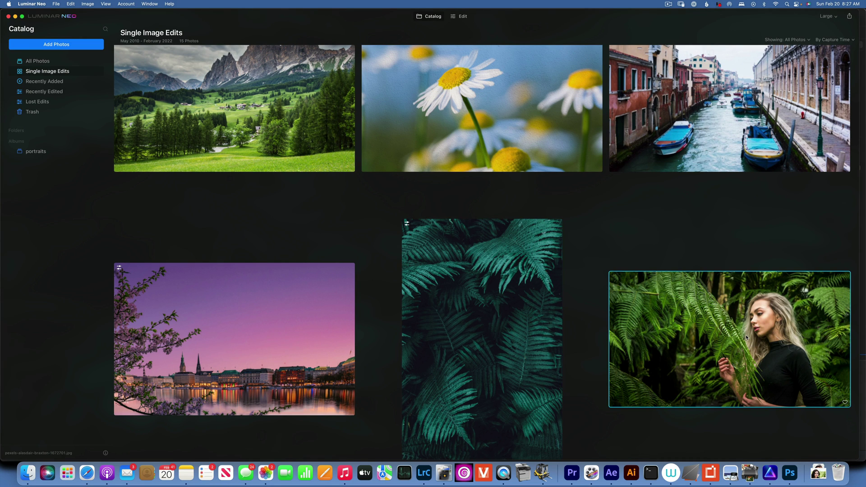
pyautogui.doubleClick(489, 327)
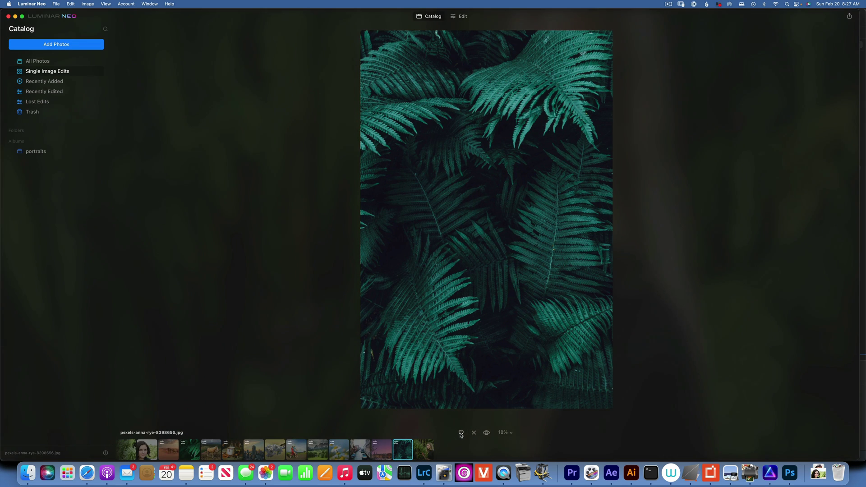
pyautogui.click(461, 433)
pyautogui.click(461, 433)
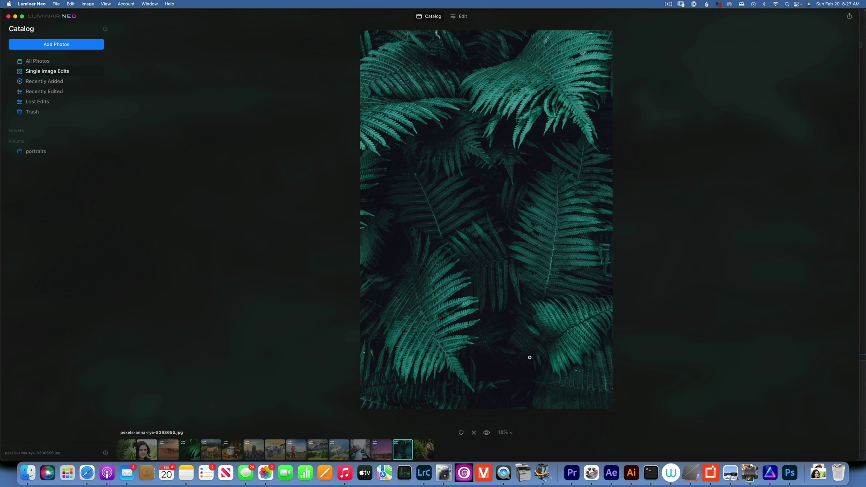
# - Toggle before/after twice to compare the teal edit with the green original, then return to Catalog
pyautogui.click(462, 16)
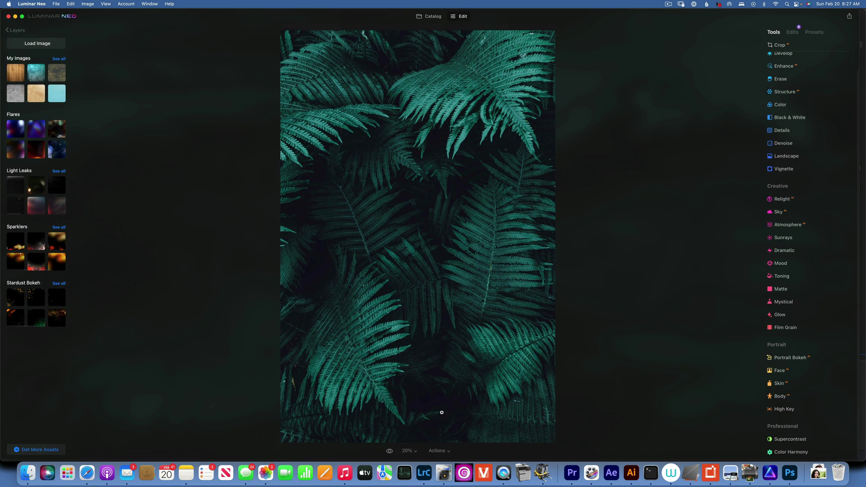
pyautogui.click(390, 451)
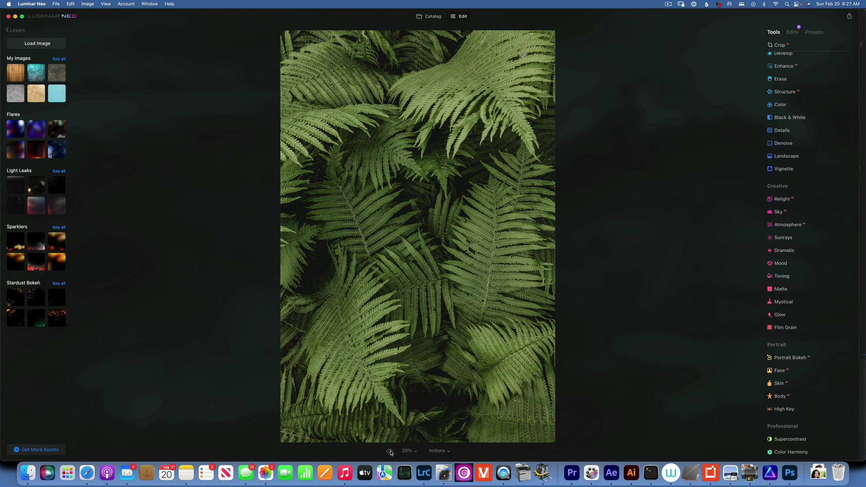
pyautogui.click(390, 451)
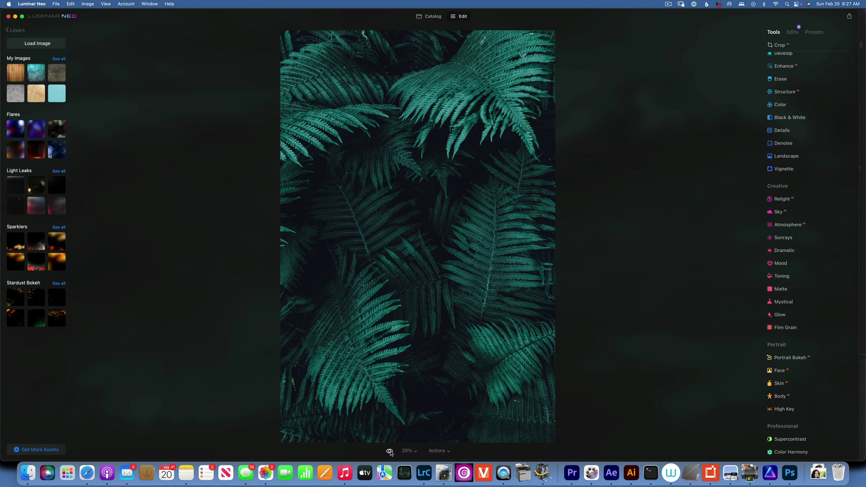
pyautogui.click(390, 451)
pyautogui.click(390, 451)
pyautogui.click(431, 17)
# - Open the woman-among-ferns portrait in Edit and set Yellow and Green HSL hues to 100
pyautogui.doubleClick(709, 325)
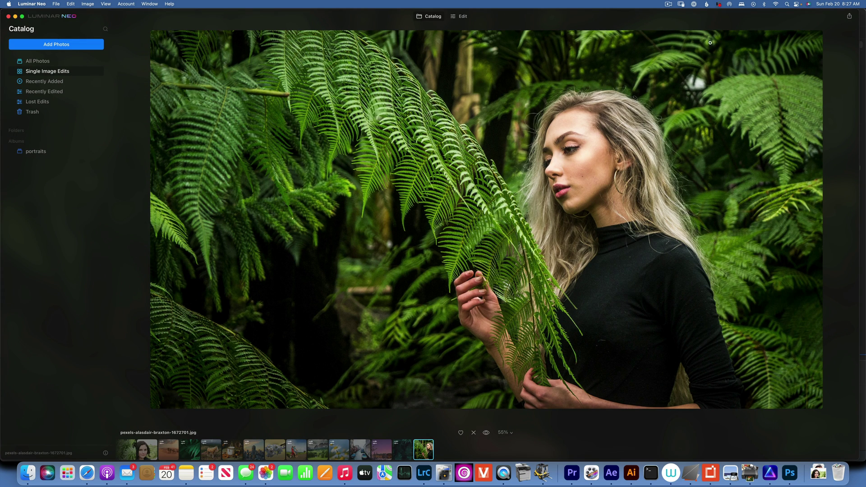
pyautogui.click(461, 16)
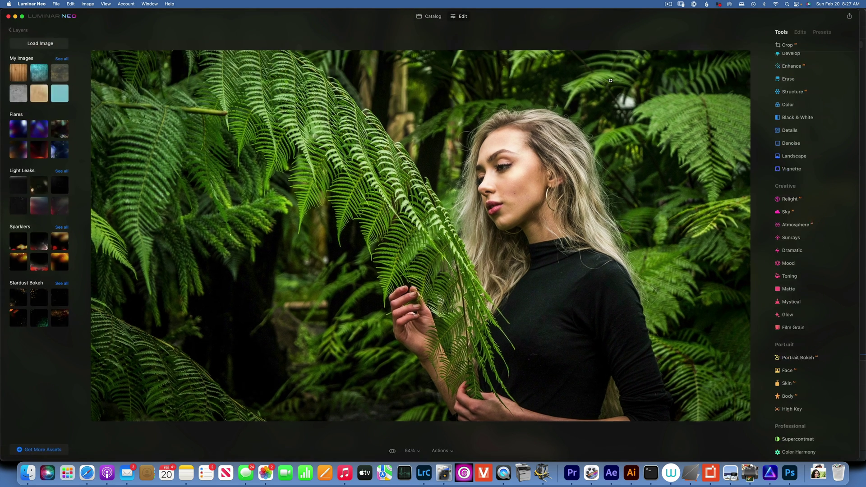
pyautogui.click(783, 108)
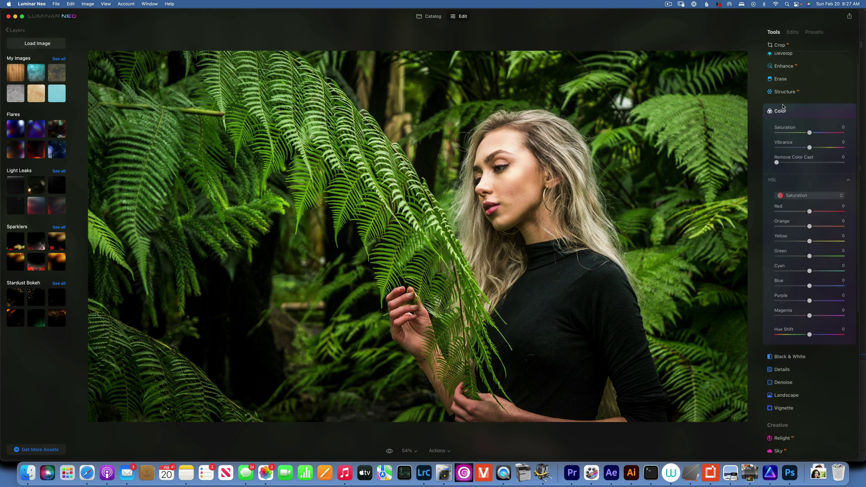
pyautogui.click(803, 195)
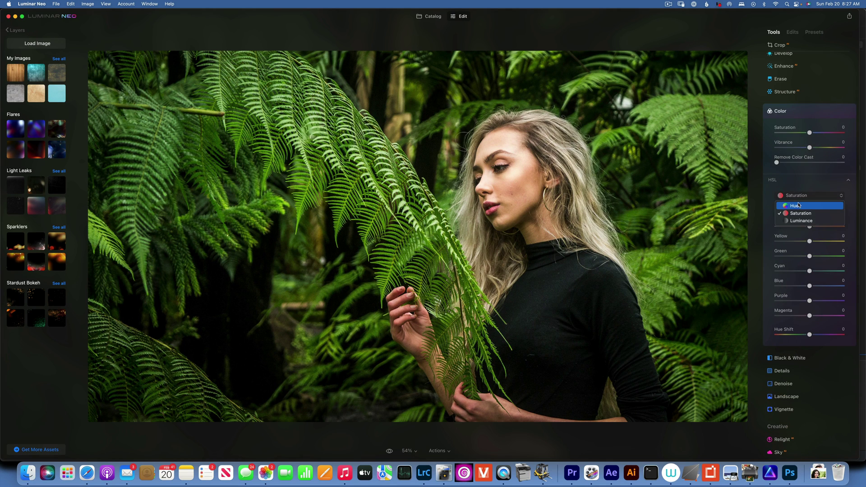
pyautogui.click(798, 205)
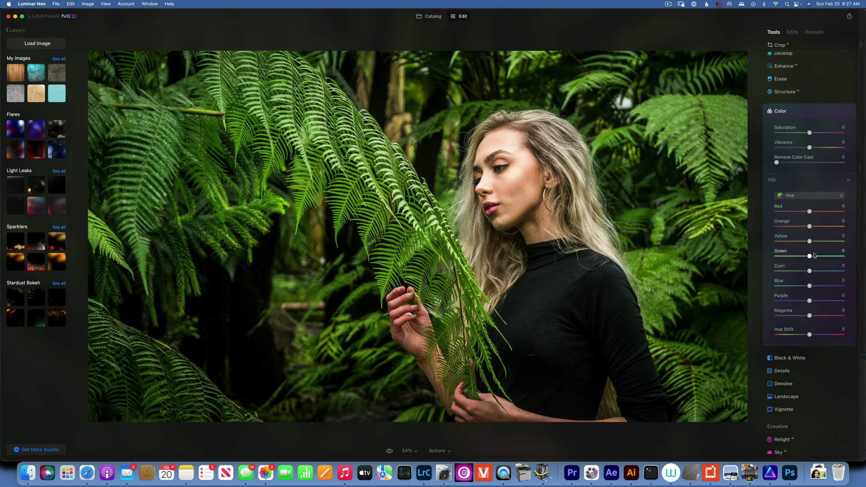
pyautogui.moveTo(810, 241); pyautogui.dragTo(843, 256)
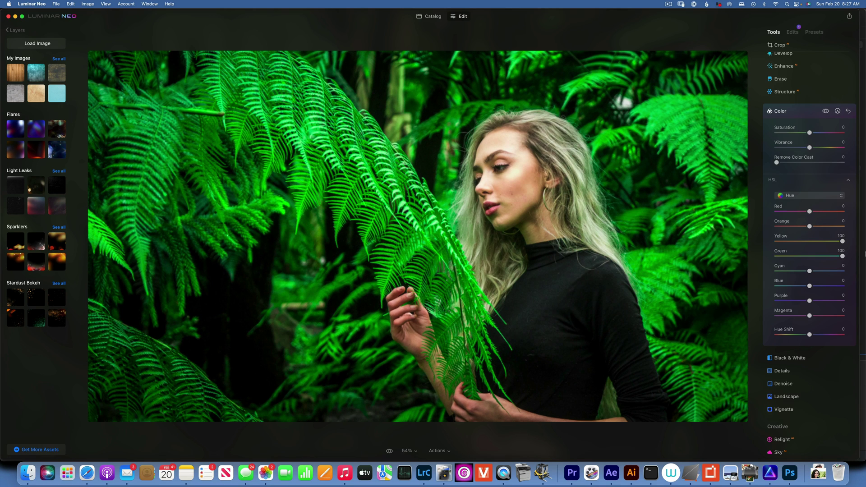
# - Add a paint mask to Color and erase it over the woman's face and hand
pyautogui.click(838, 112)
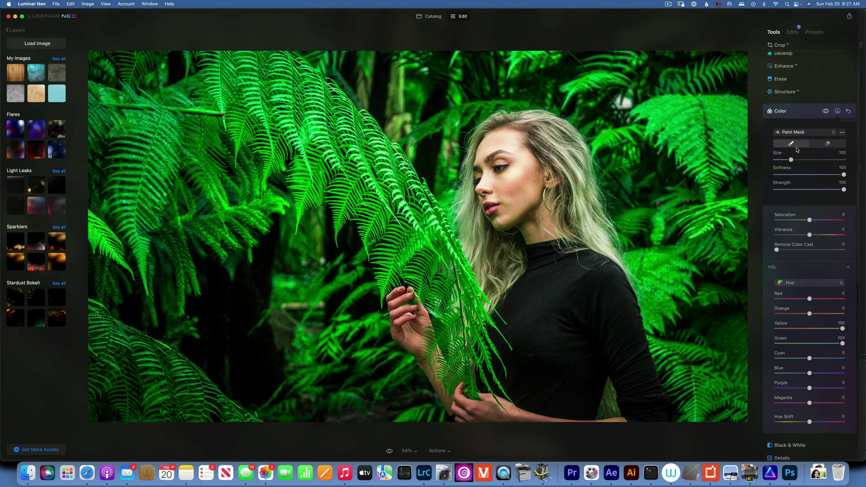
pyautogui.click(827, 143)
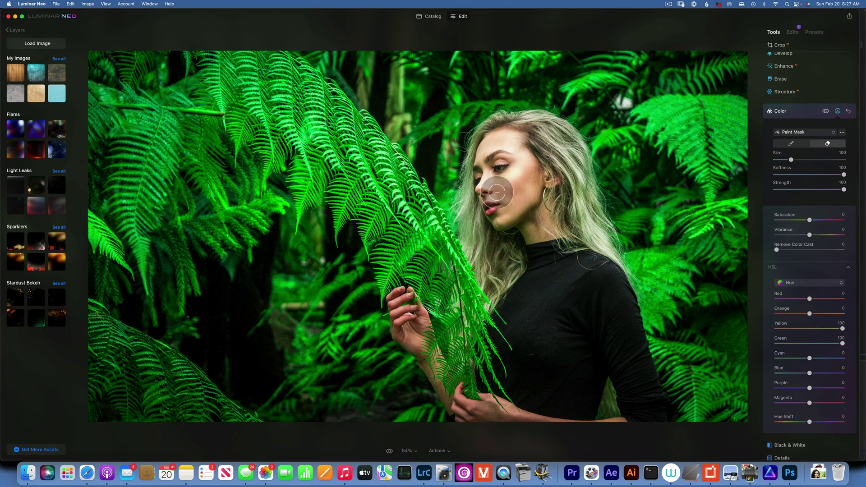
pyautogui.moveTo(498, 159)
pyautogui.mouseDown()
pyautogui.moveTo(502, 146)
pyautogui.moveTo(505, 199)
pyautogui.moveTo(494, 136)
pyautogui.moveTo(546, 194)
pyautogui.moveTo(534, 232)
pyautogui.moveTo(510, 231)
pyautogui.moveTo(496, 144)
pyautogui.moveTo(545, 212)
pyautogui.moveTo(541, 229)
pyautogui.moveTo(523, 189)
pyautogui.moveTo(486, 151)
pyautogui.moveTo(537, 134)
pyautogui.moveTo(570, 160)
pyautogui.moveTo(574, 181)
pyautogui.moveTo(524, 311)
pyautogui.mouseUp()
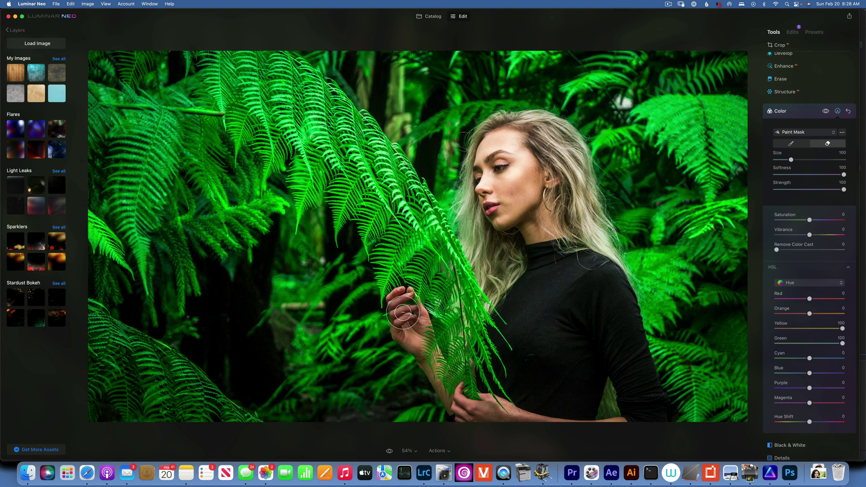
pyautogui.click(408, 318)
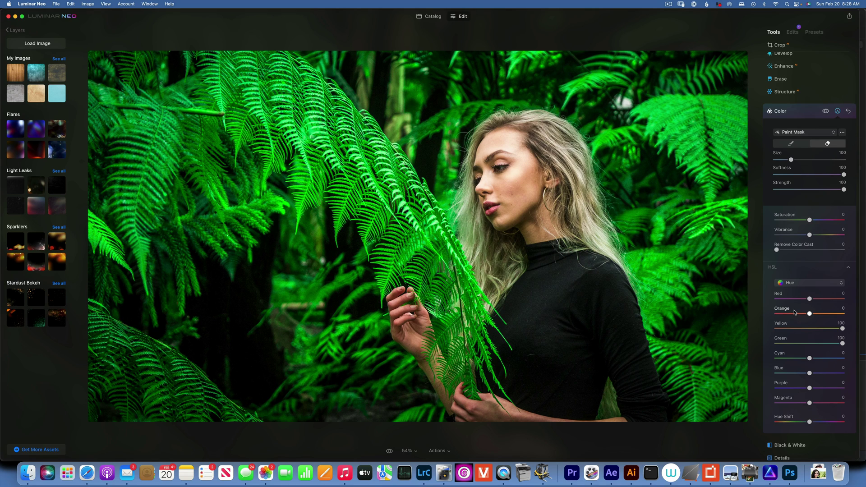
# - In HSL Saturation, drop Yellow to -43 and Green to -81 to mute the ferns
pyautogui.click(810, 285)
pyautogui.click(808, 301)
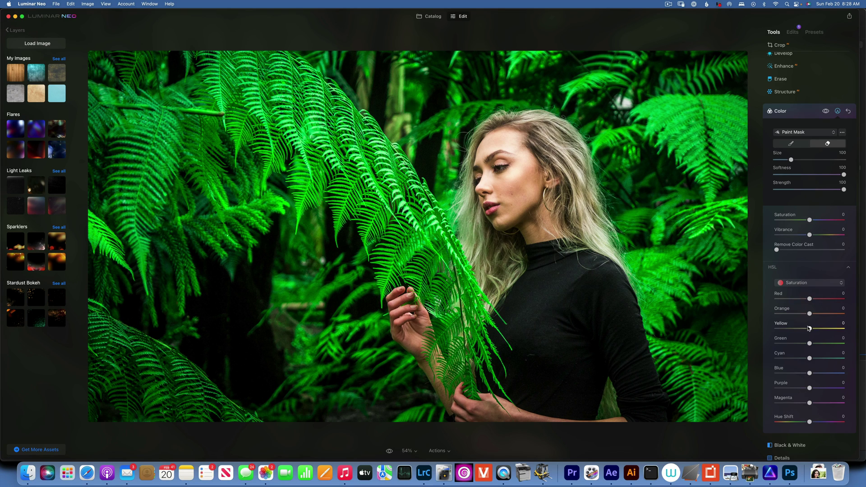
pyautogui.moveTo(810, 329); pyautogui.dragTo(781, 345)
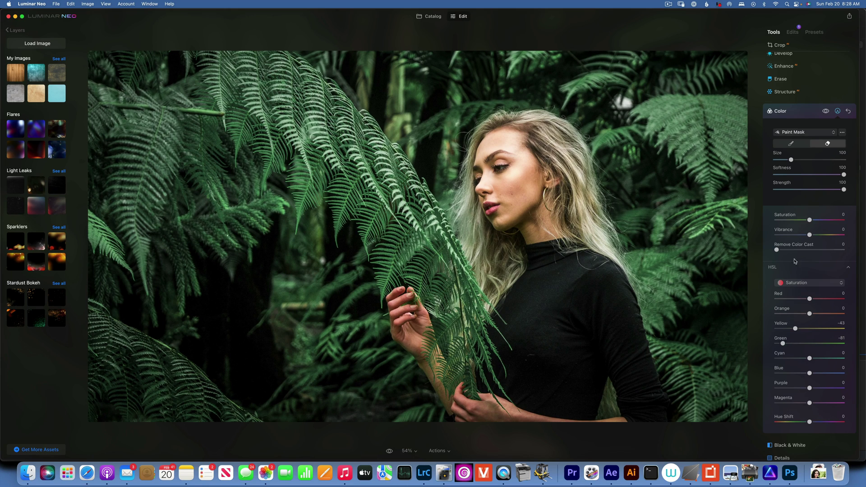
# - In HSL Luminance, darken Green to about -48 to deepen the ferns
pyautogui.click(803, 283)
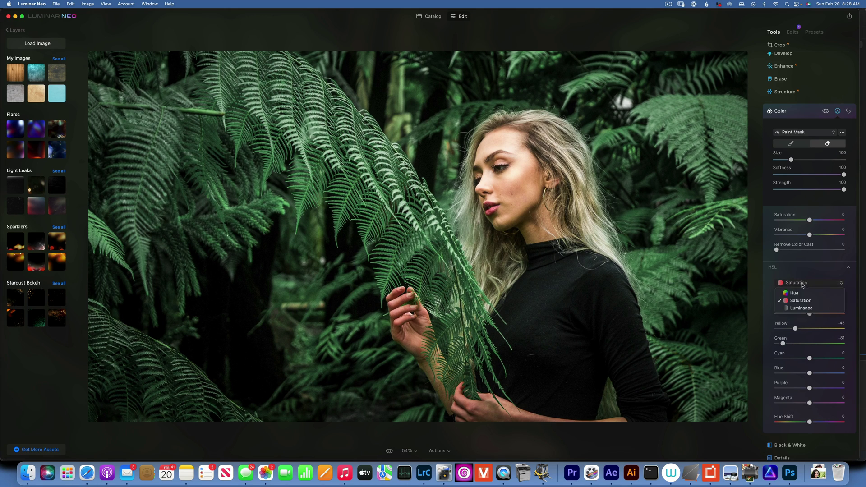
pyautogui.click(805, 309)
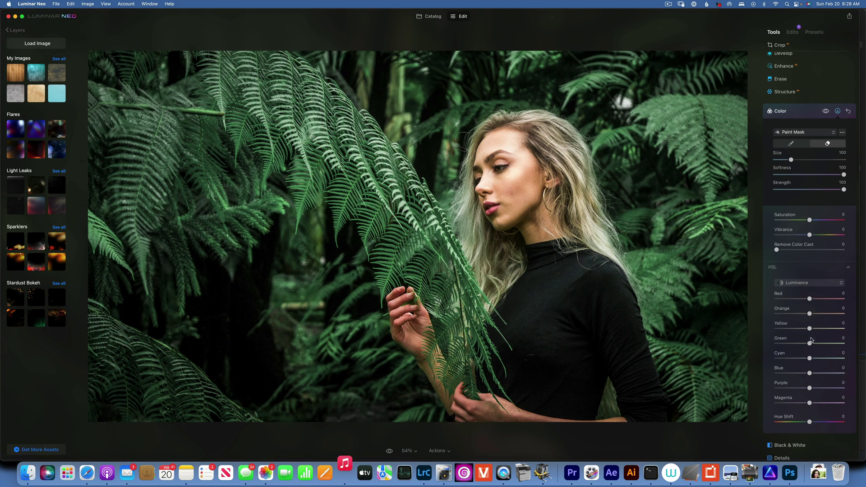
pyautogui.moveTo(810, 344); pyautogui.dragTo(794, 348)
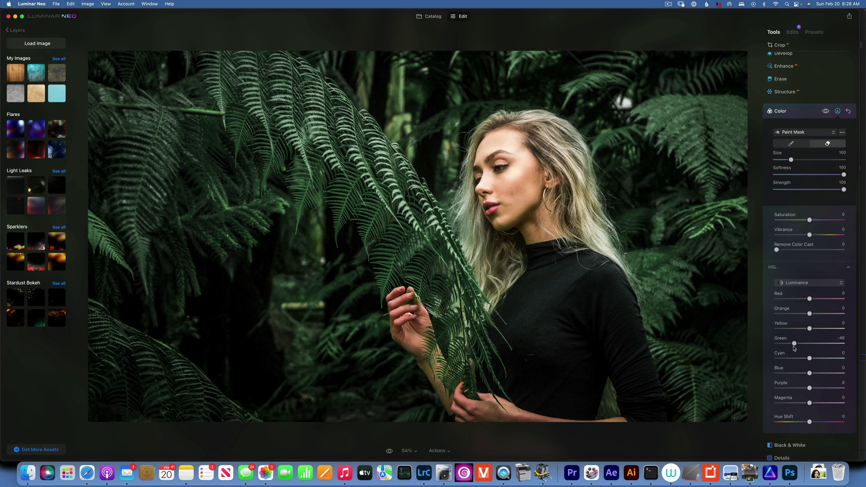
# - Set the Color Harmony Split Color Warmth to Cool -18
pyautogui.scroll(-10, 807, 345)
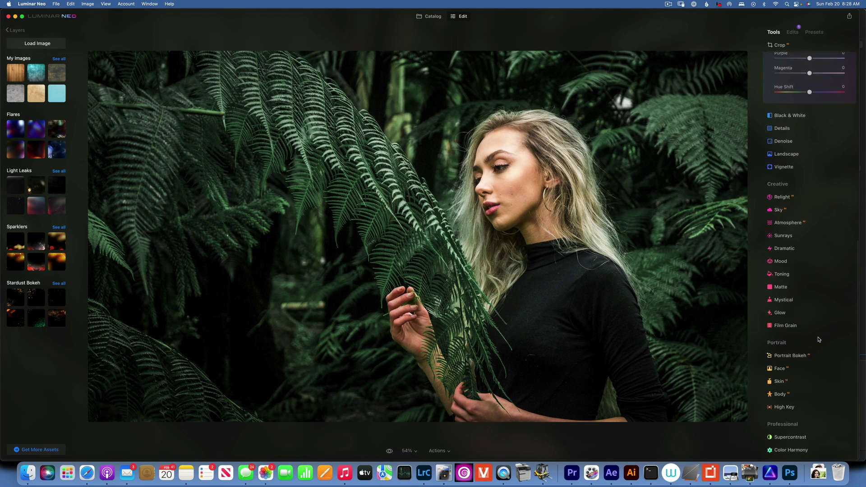
pyautogui.click(791, 450)
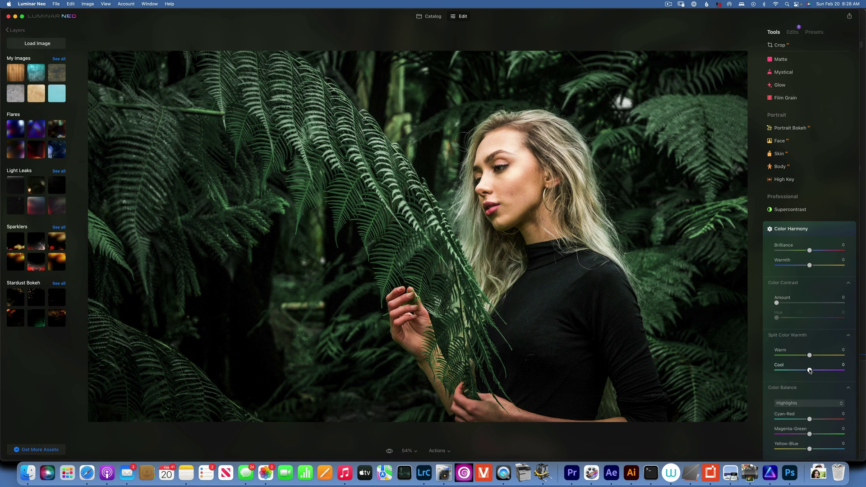
pyautogui.moveTo(809, 371); pyautogui.dragTo(803, 373)
pyautogui.moveTo(803, 373); pyautogui.dragTo(804, 373)
# - Tint the shadows in Color Balance to Cyan-Red -28 and Yellow-Blue 11
pyautogui.scroll(-1, 810, 397)
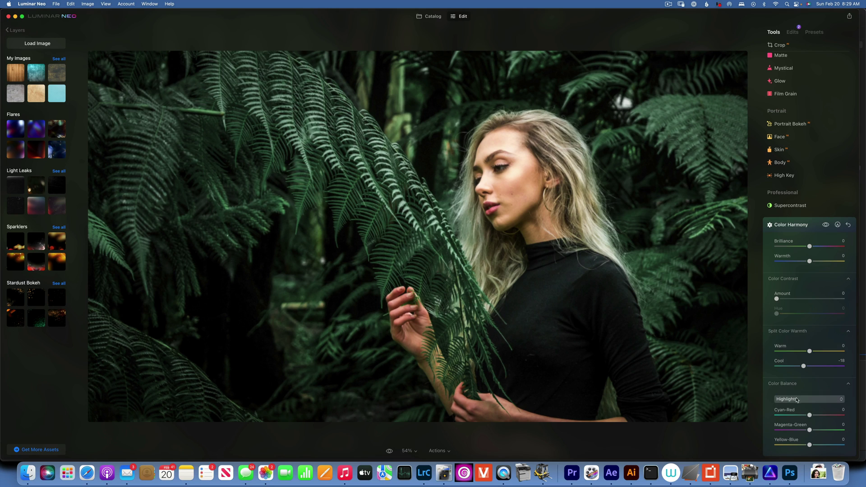
pyautogui.click(798, 400)
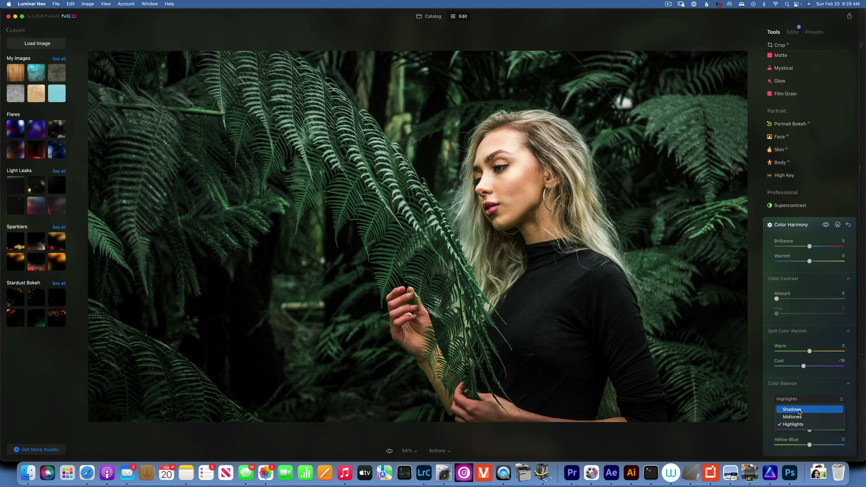
pyautogui.click(800, 410)
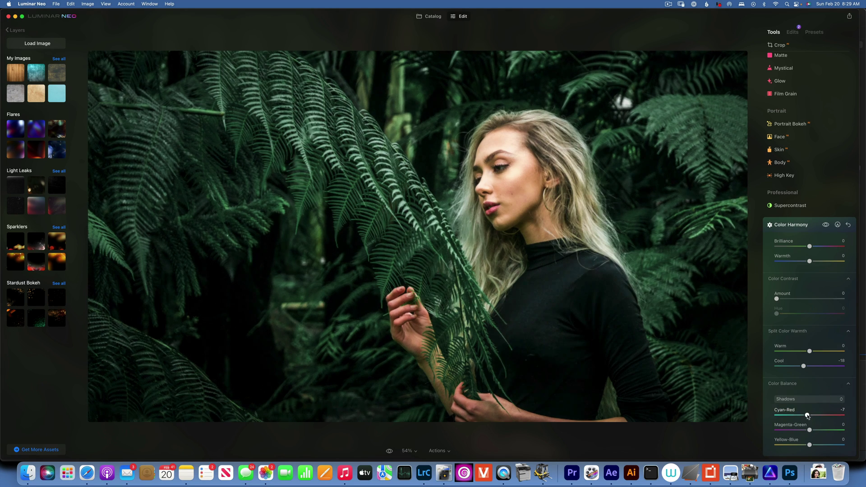
pyautogui.moveTo(807, 416); pyautogui.dragTo(816, 446)
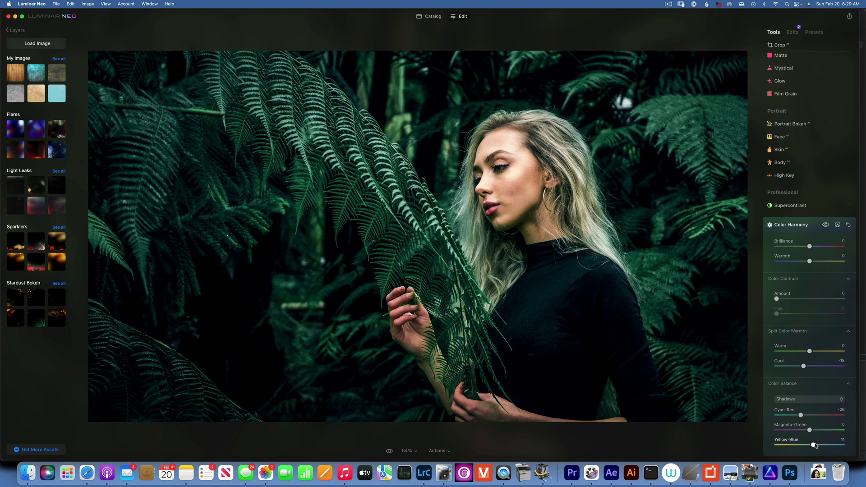
# - On the Develop luminosity curve, lift blacks, lower whites, pull down a shadow point and raise the midpoint
pyautogui.scroll(5, 799, 113)
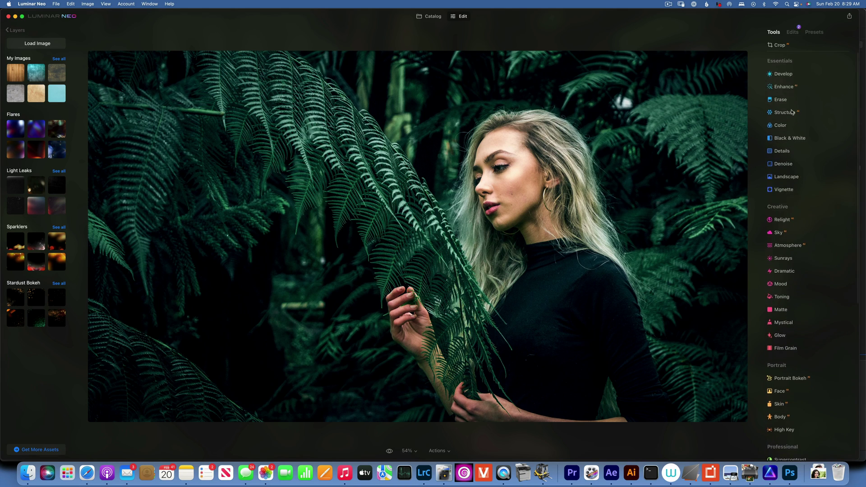
pyautogui.click(786, 73)
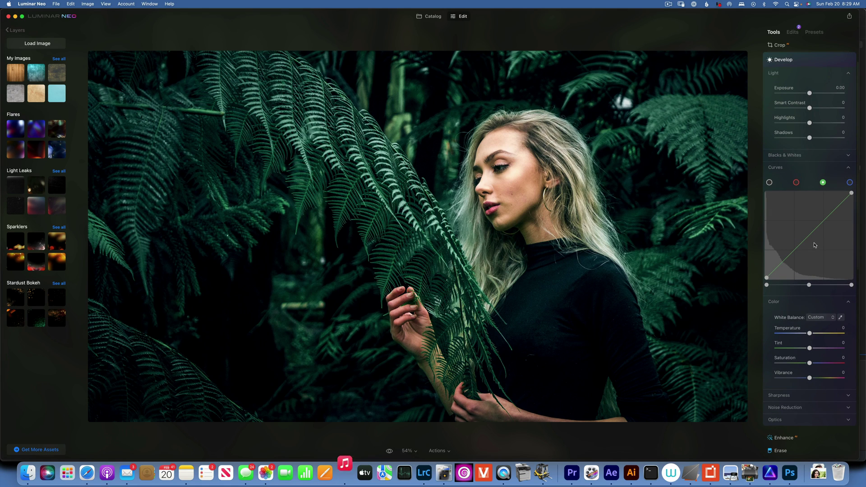
pyautogui.click(770, 184)
pyautogui.click(811, 233)
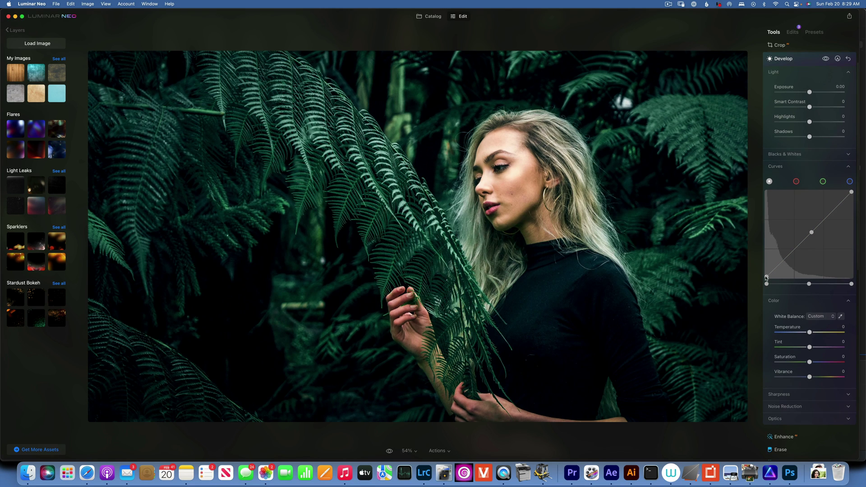
pyautogui.moveTo(767, 278); pyautogui.dragTo(763, 273)
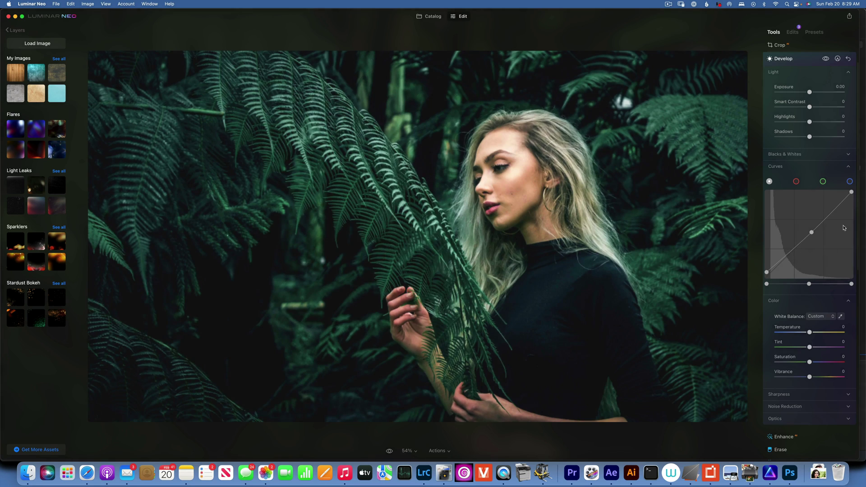
pyautogui.moveTo(853, 194); pyautogui.dragTo(854, 196)
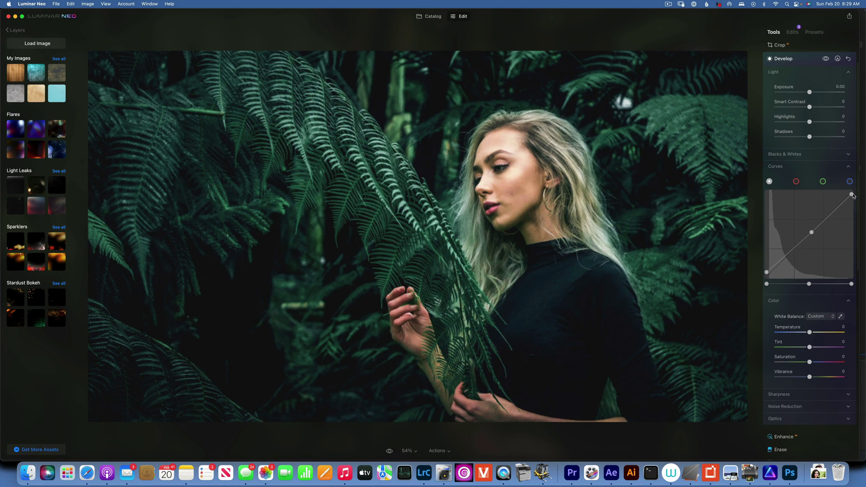
pyautogui.moveTo(779, 266); pyautogui.dragTo(763, 275)
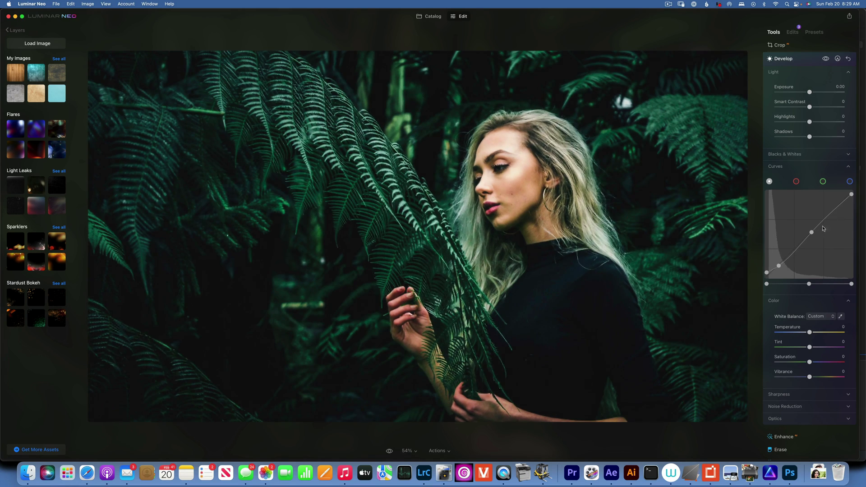
pyautogui.moveTo(811, 232); pyautogui.dragTo(809, 234)
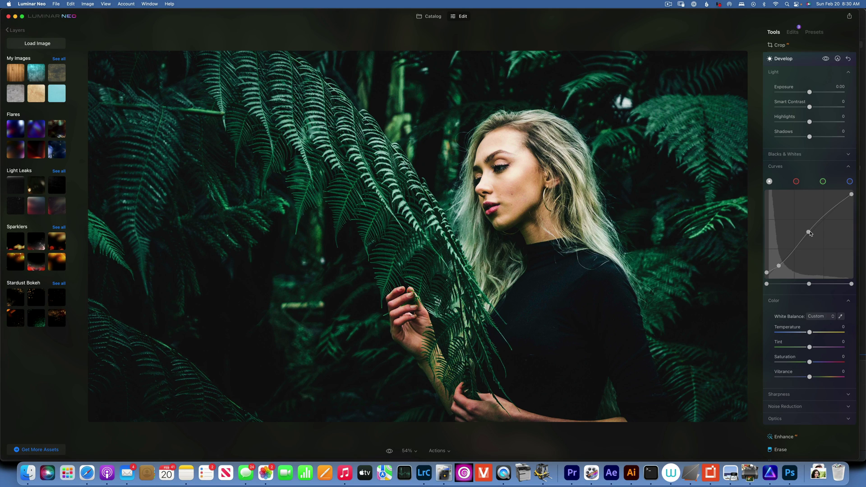
# - Apply a light Skin enhancement with Amount 19
pyautogui.click(783, 59)
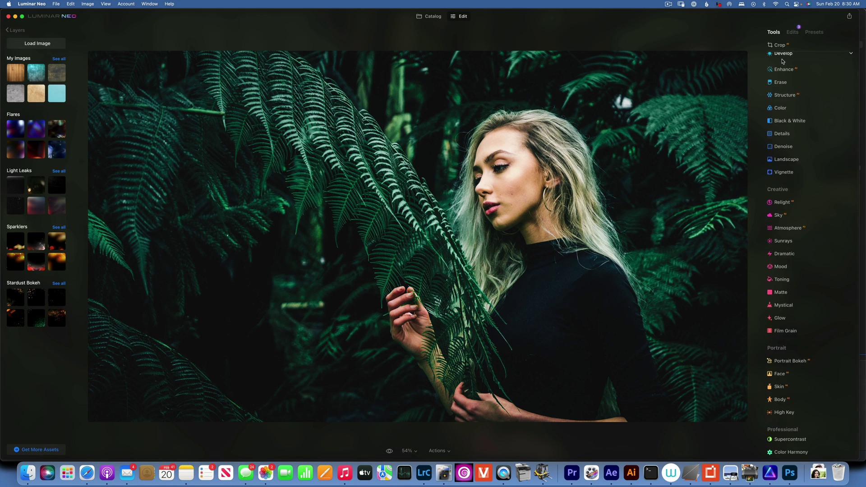
pyautogui.click(780, 384)
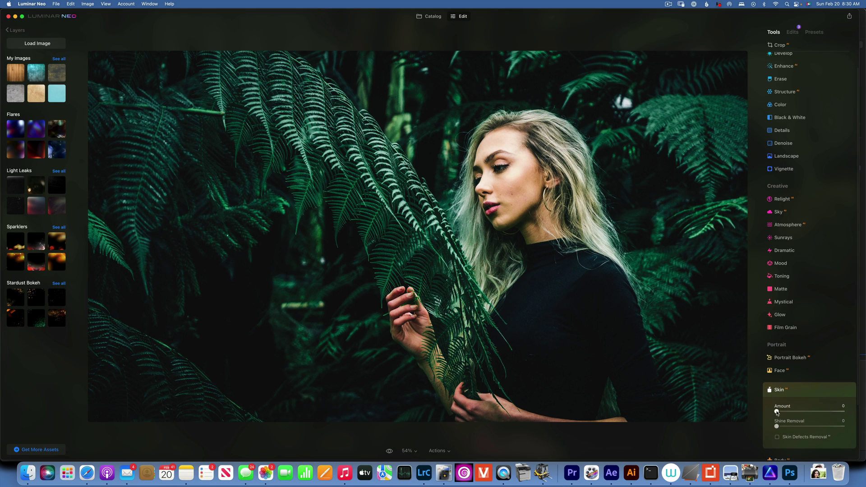
pyautogui.moveTo(777, 412); pyautogui.dragTo(799, 413)
# - Grade the photo in Mood with the Seattle LUT at Amount 30
pyautogui.click(784, 266)
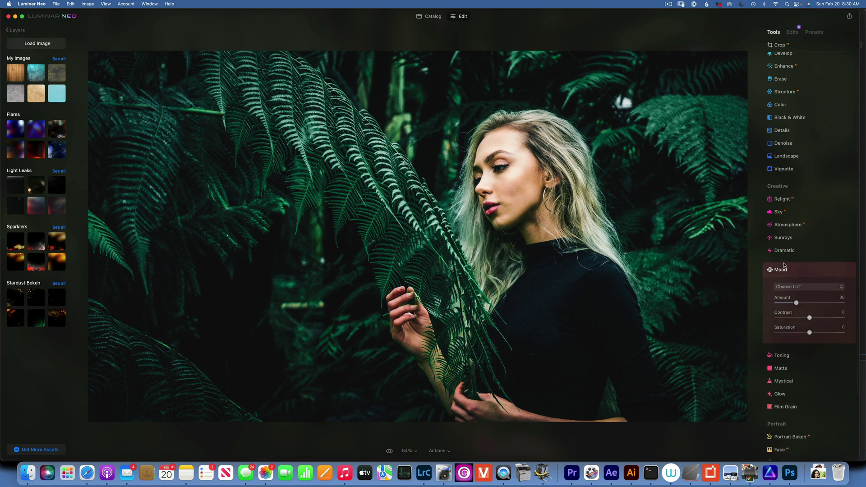
pyautogui.click(809, 288)
pyautogui.scroll(-5, 806, 353)
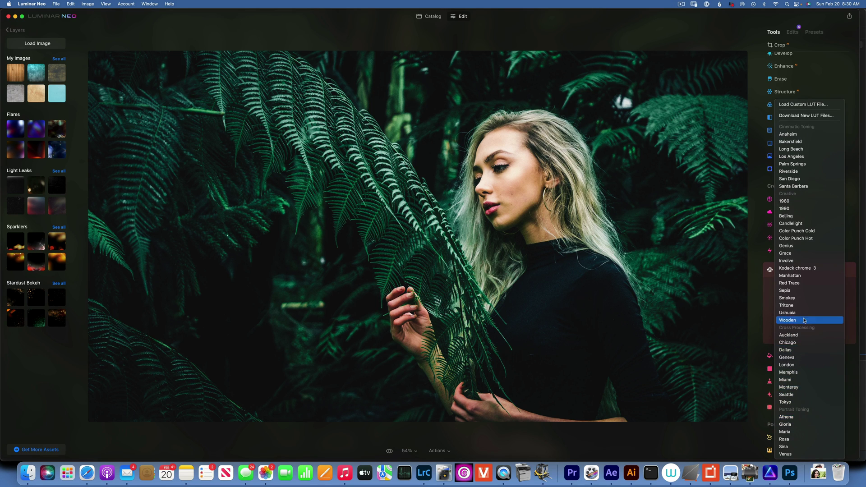
pyautogui.click(794, 396)
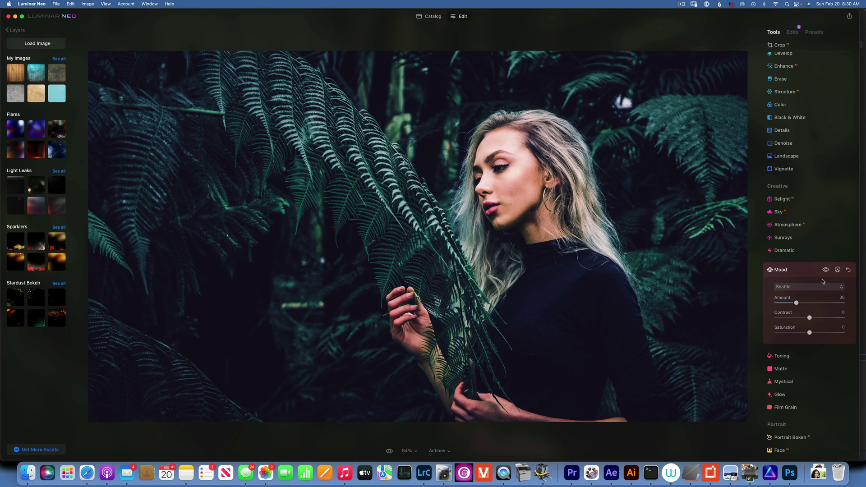
# - Paint-mask the Mood effect, erasing it from the face with a smaller brush at Strength 54
pyautogui.click(839, 270)
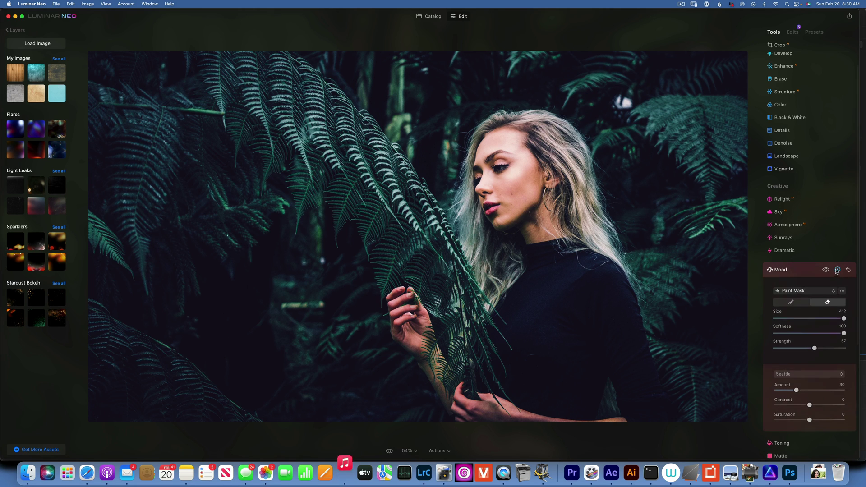
pyautogui.click(827, 303)
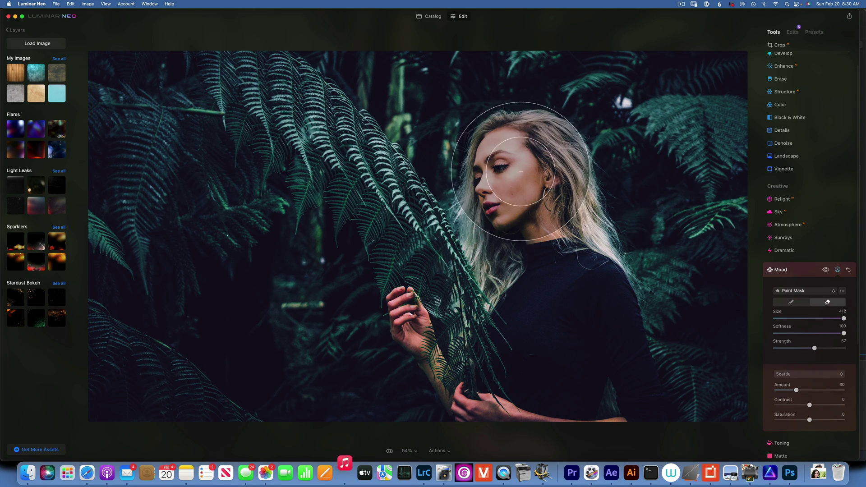
pyautogui.moveTo(815, 348); pyautogui.dragTo(814, 348)
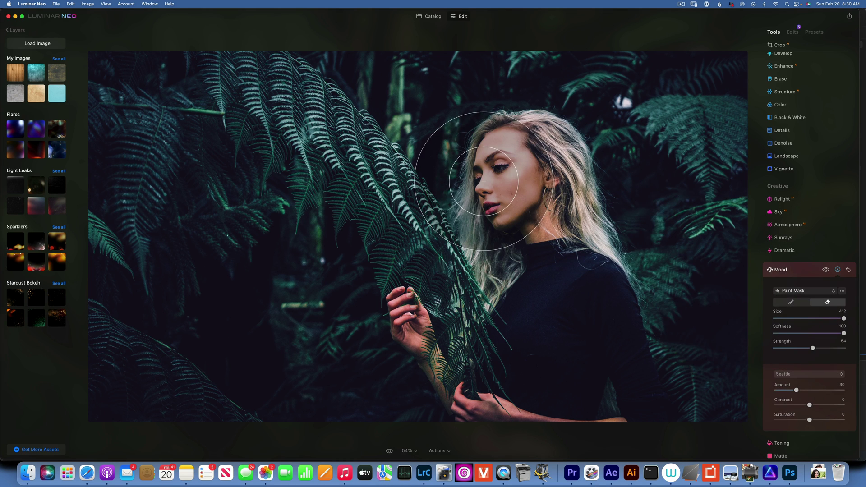
pyautogui.press('[')
pyautogui.press('[')
pyautogui.press('[')
pyautogui.press('[')
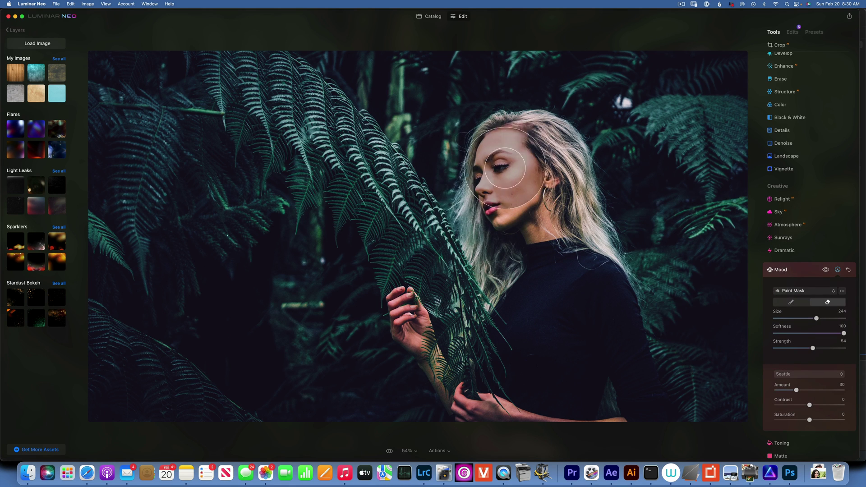
pyautogui.moveTo(513, 205)
pyautogui.mouseDown()
pyautogui.moveTo(517, 171)
pyautogui.moveTo(518, 195)
pyautogui.moveTo(532, 208)
pyautogui.mouseUp()
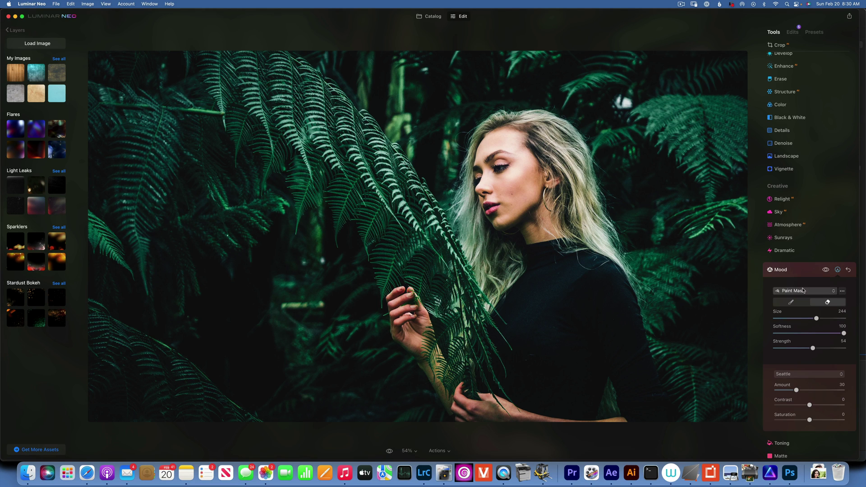
pyautogui.scroll(-5, 801, 271)
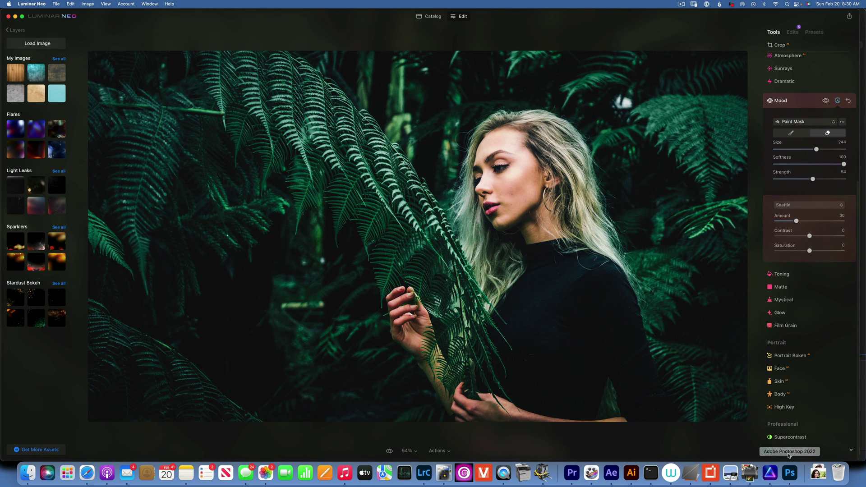
# - Tint the Color Harmony highlights to Cyan-Red 8, Magenta-Green -6, Yellow-Blue -10
pyautogui.click(793, 451)
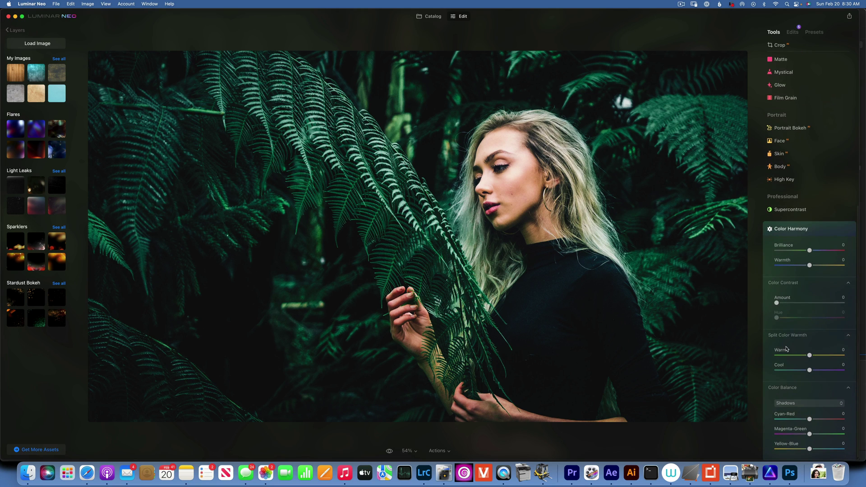
pyautogui.click(797, 403)
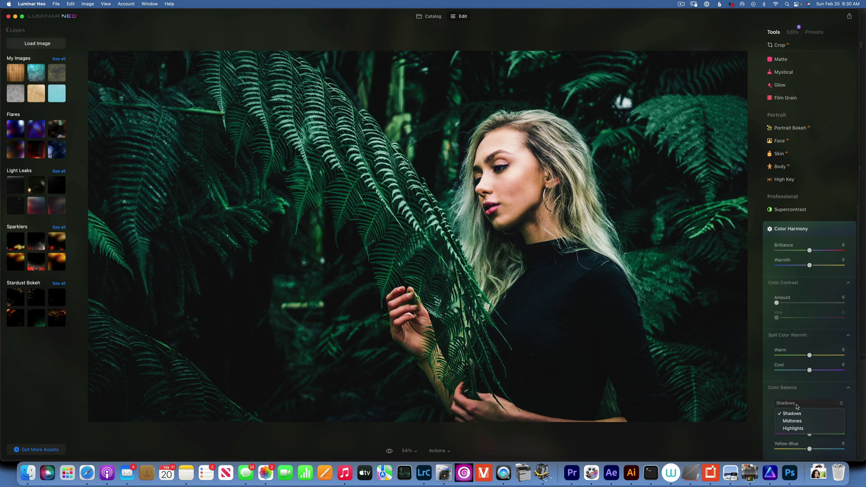
pyautogui.click(803, 430)
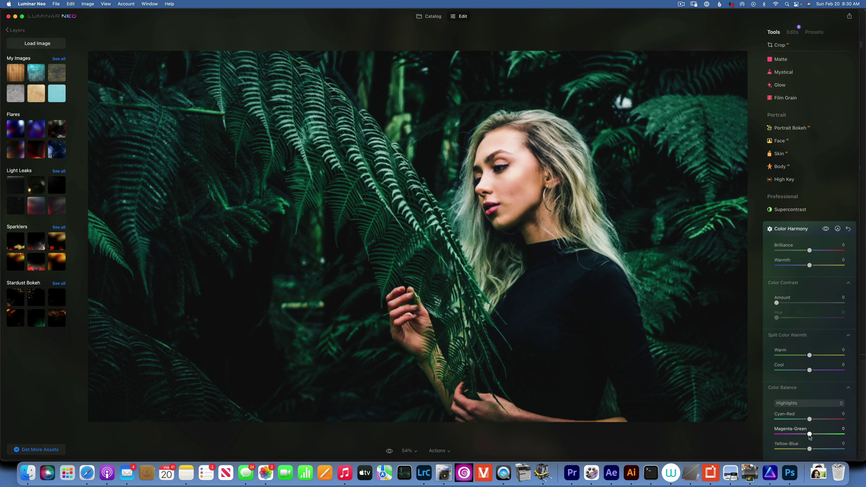
pyautogui.moveTo(810, 434)
pyautogui.mouseDown()
pyautogui.moveTo(813, 419)
pyautogui.moveTo(806, 450)
pyautogui.mouseUp()
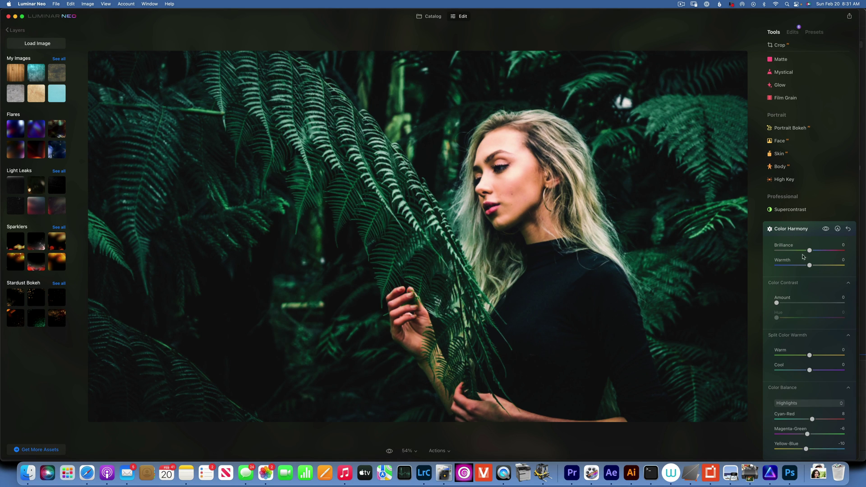
# - Add a paint mask to Color Harmony and brush it over the face at size 148
pyautogui.click(838, 229)
pyautogui.click(792, 265)
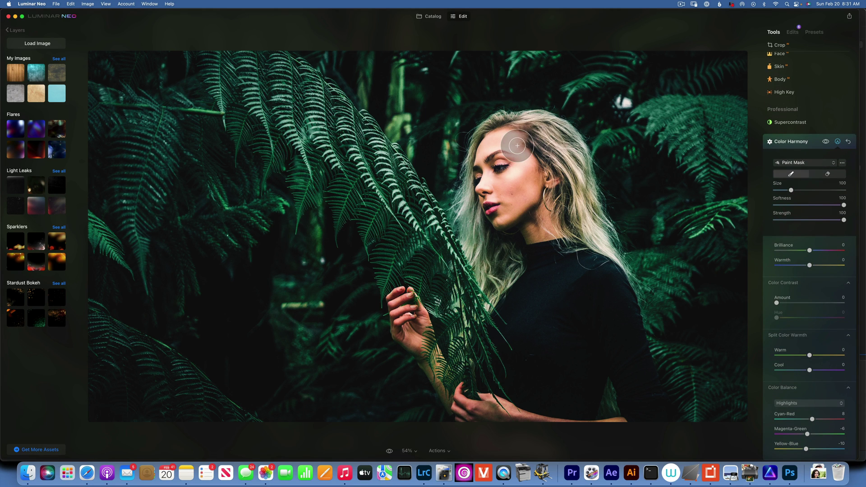
pyautogui.press(']')
pyautogui.press(']')
pyautogui.press(']')
pyautogui.moveTo(518, 145)
pyautogui.mouseDown()
pyautogui.moveTo(504, 190)
pyautogui.moveTo(530, 211)
pyautogui.moveTo(525, 152)
pyautogui.moveTo(543, 153)
pyautogui.moveTo(574, 216)
pyautogui.moveTo(503, 219)
pyautogui.moveTo(495, 177)
pyautogui.moveTo(535, 219)
pyautogui.moveTo(557, 218)
pyautogui.moveTo(534, 228)
pyautogui.moveTo(515, 283)
pyautogui.mouseUp()
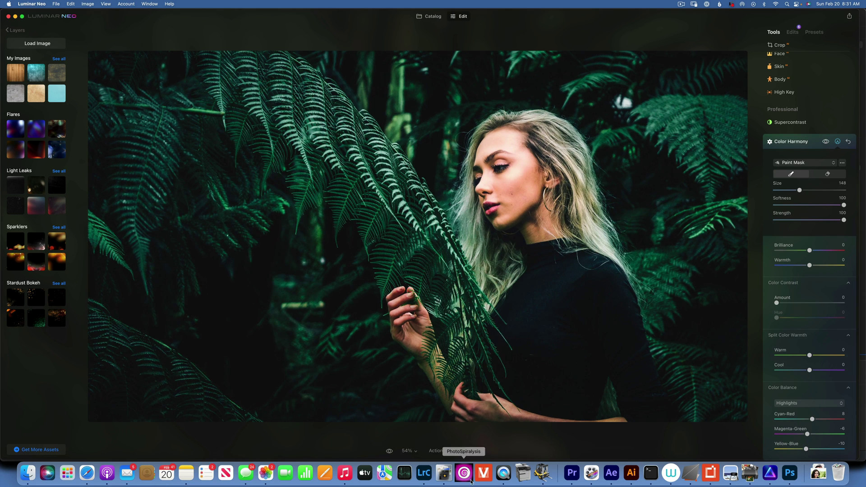
pyautogui.click(390, 451)
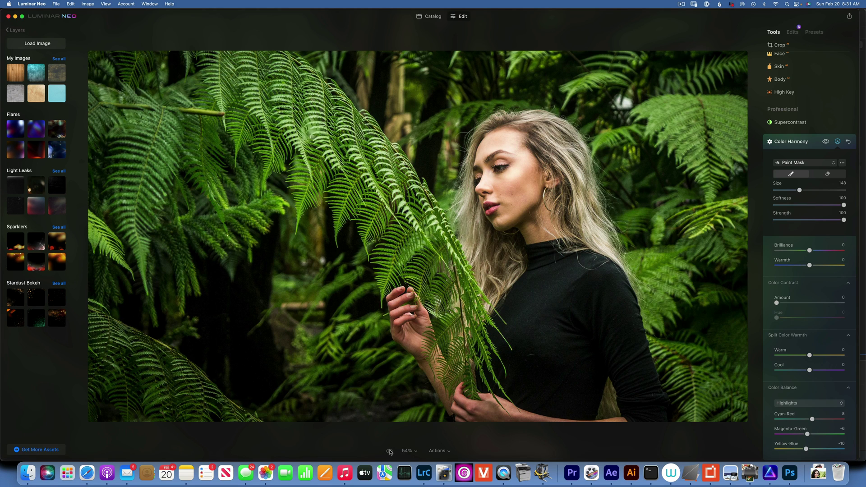
pyautogui.click(390, 451)
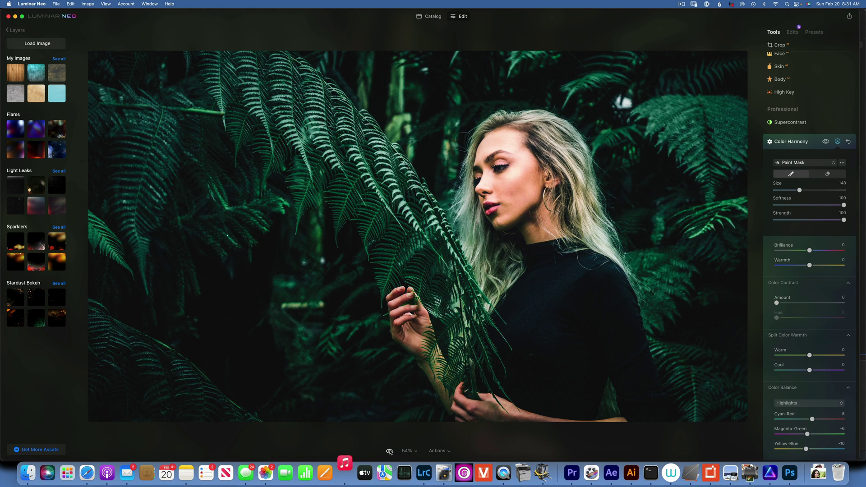
pyautogui.click(389, 451)
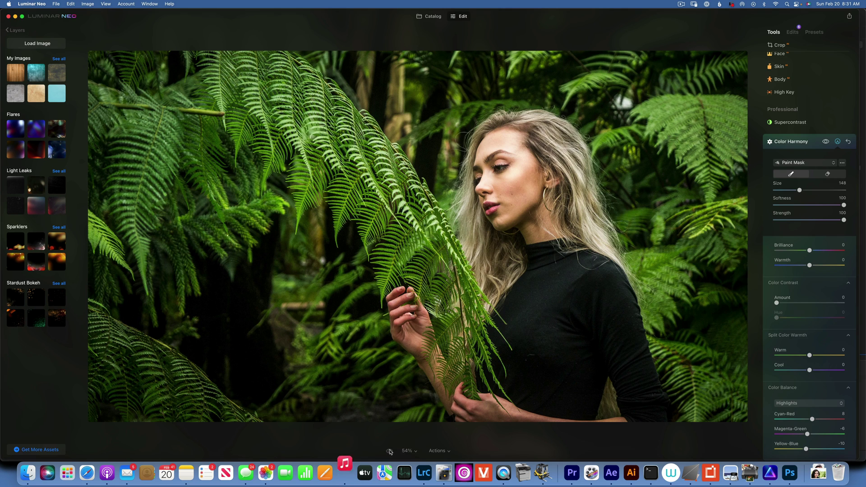
pyautogui.click(390, 451)
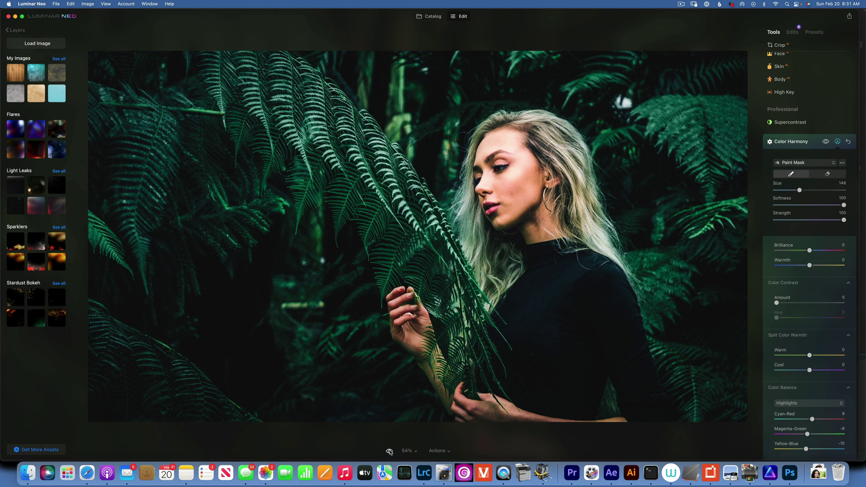